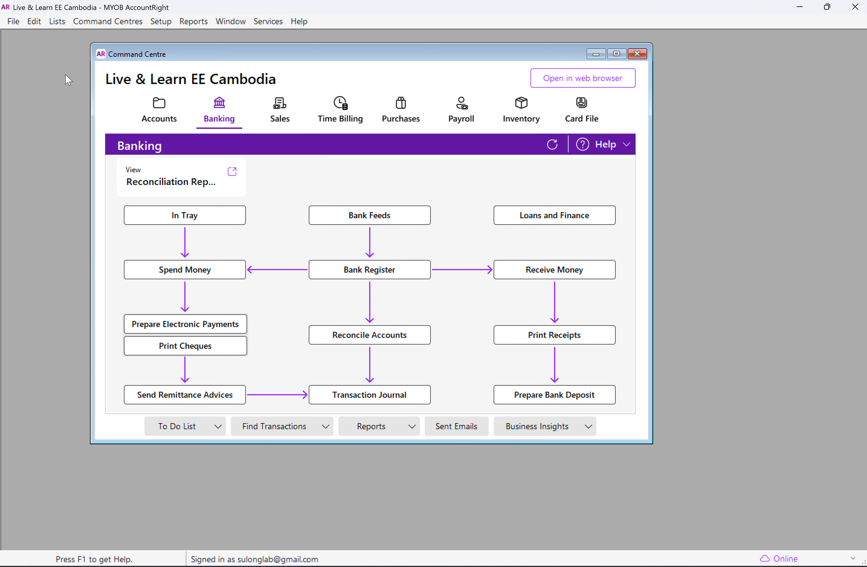
# Step: Open the Accounts List and enlarge its window to show more account rows
pyautogui.click(57, 22)
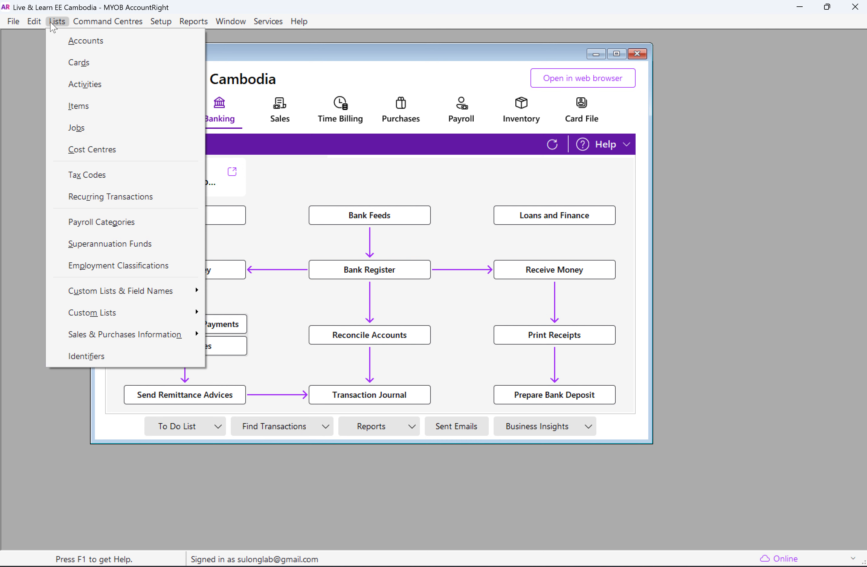
pyautogui.click(72, 40)
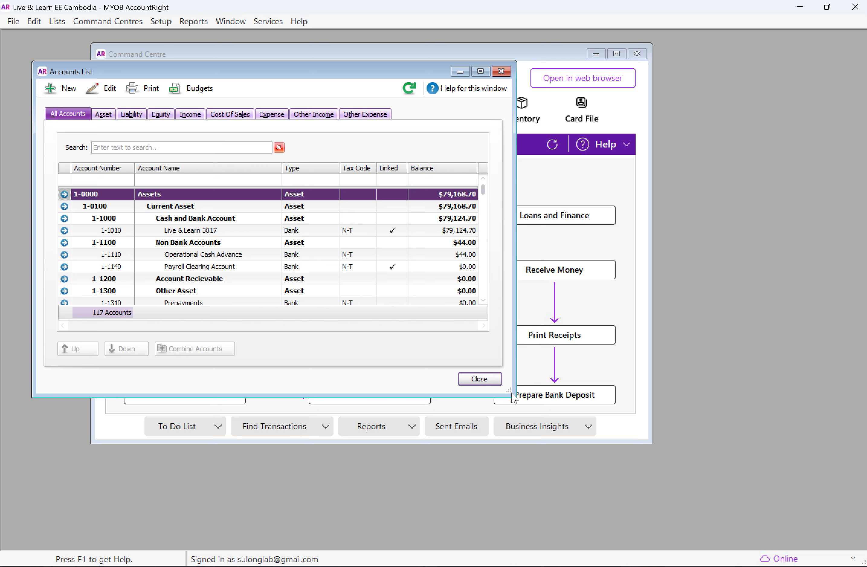
pyautogui.moveTo(512, 391); pyautogui.dragTo(667, 518)
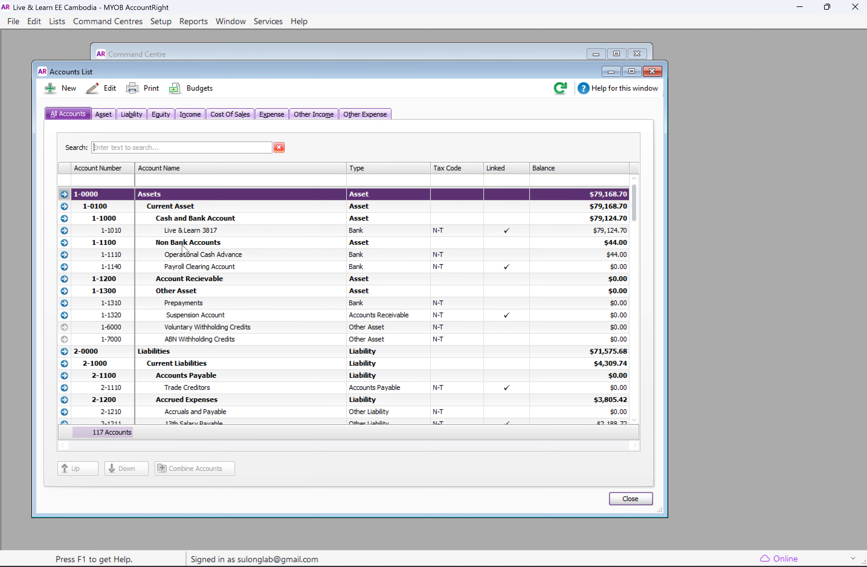
# Step: Look through the full chart of accounts, from Assets to Other Expenses and back to the start
pyautogui.scroll(-7, 228, 346)
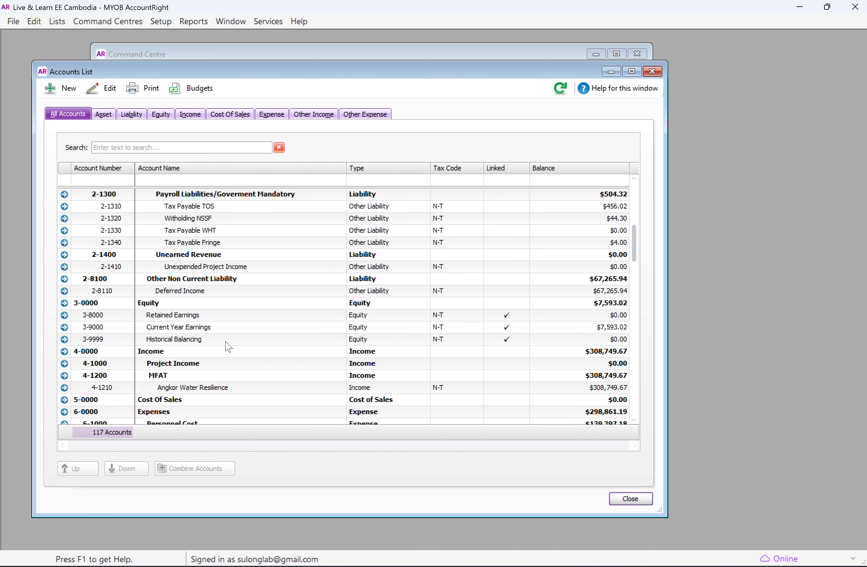
pyautogui.scroll(-3, 228, 346)
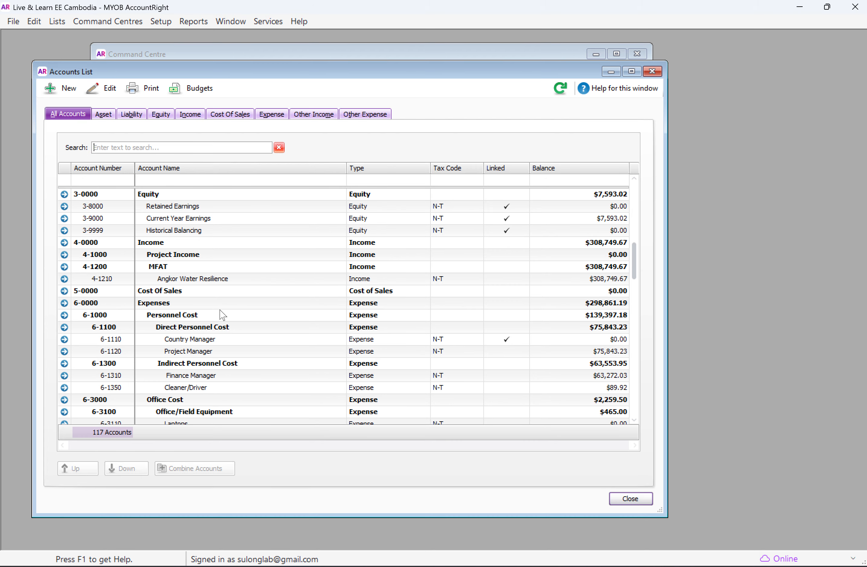
pyautogui.scroll(-3, 223, 314)
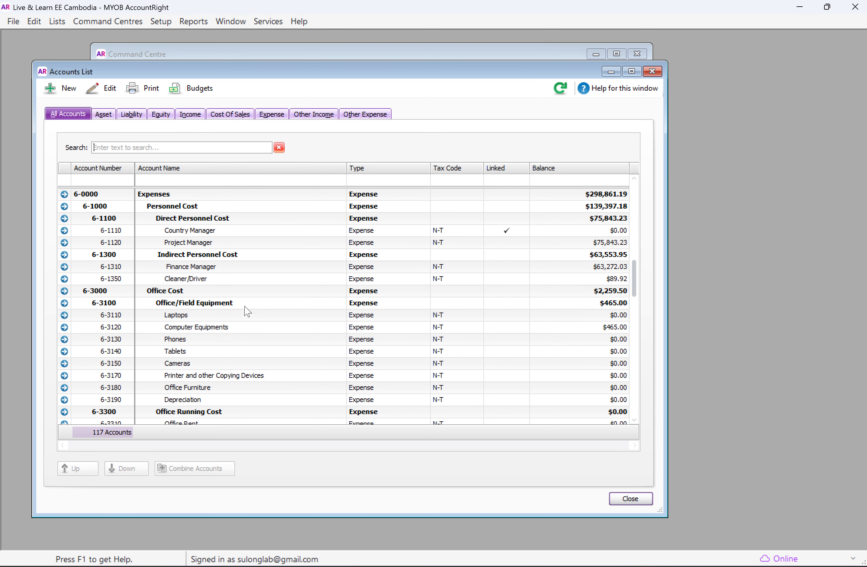
pyautogui.scroll(-18, 248, 310)
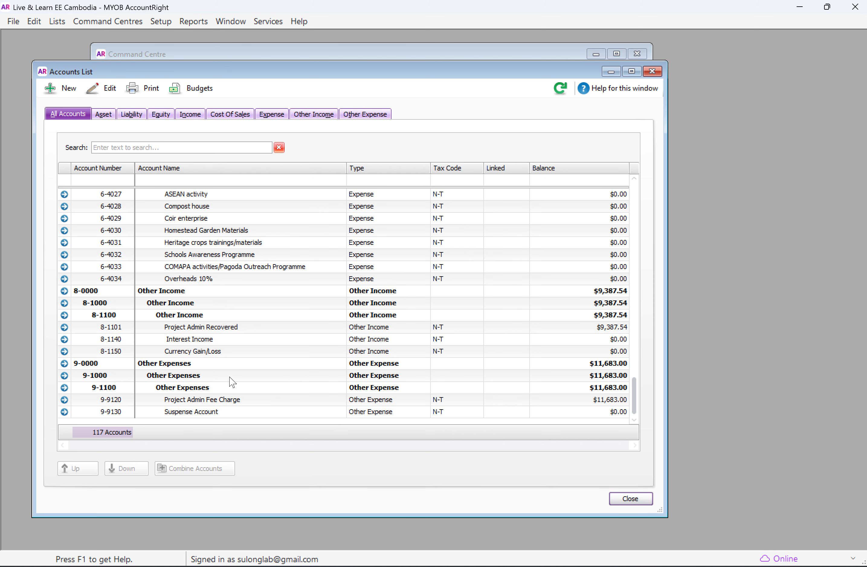
pyautogui.scroll(12, 209, 364)
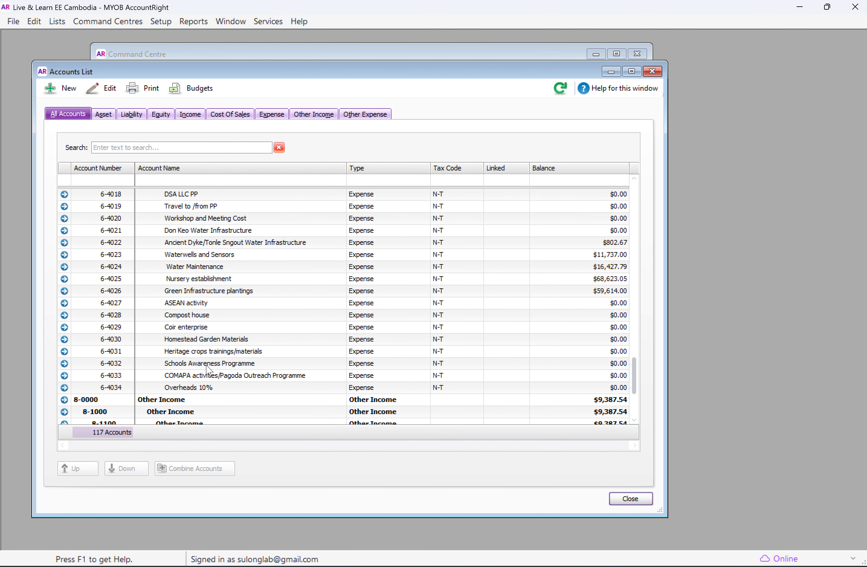
pyautogui.scroll(20, 208, 354)
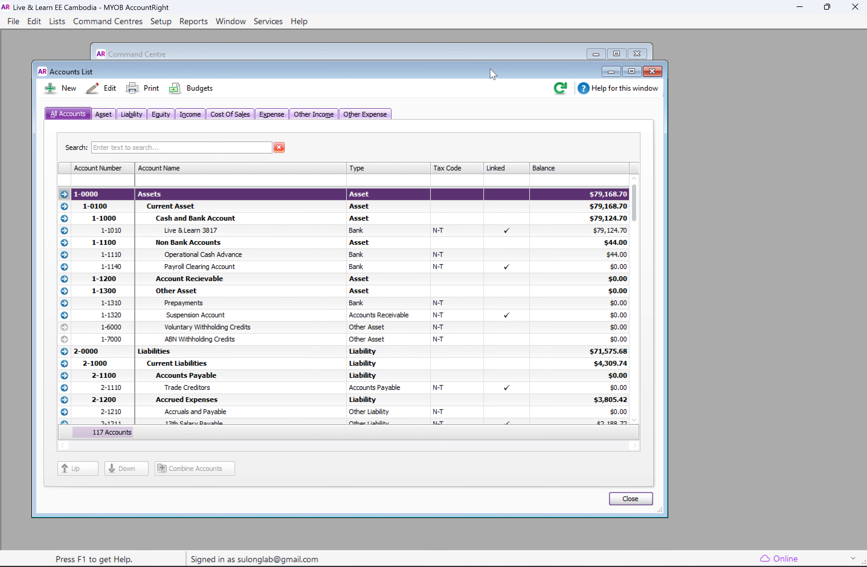
pyautogui.moveTo(493, 74); pyautogui.dragTo(499, 74)
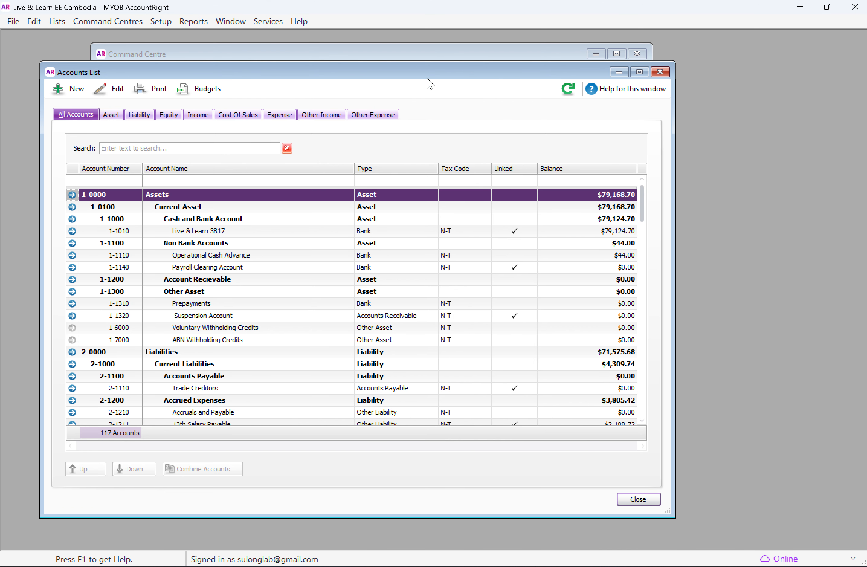
# Step: Start a new detail account and set its account type to Expense
pyautogui.click(75, 89)
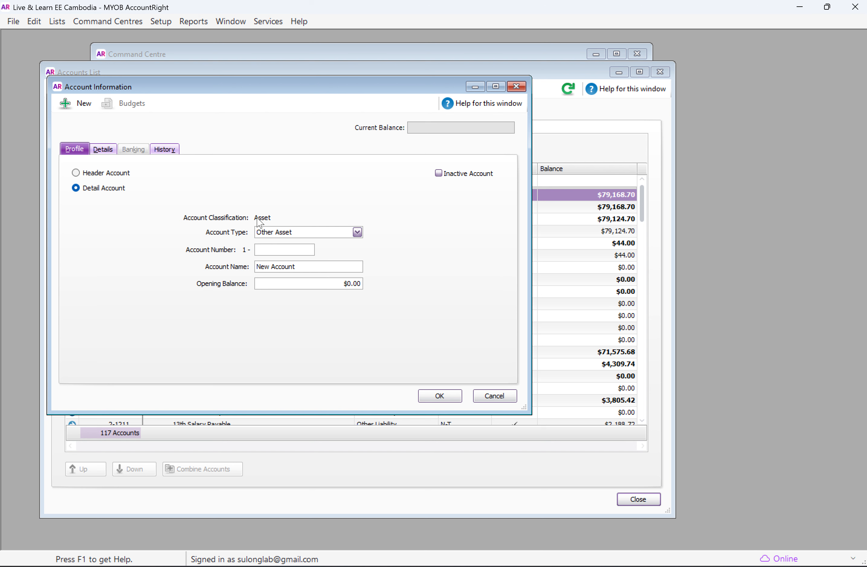
pyautogui.click(309, 232)
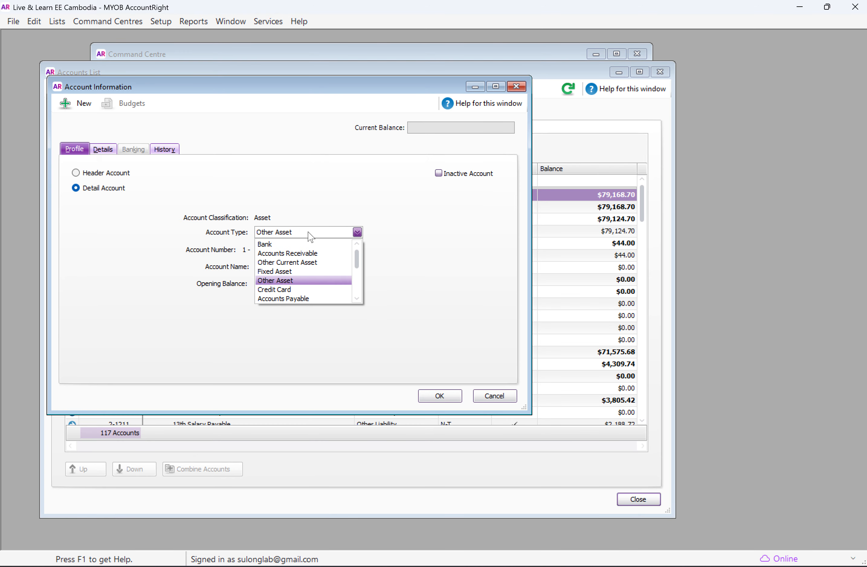
pyautogui.scroll(-3, 314, 283)
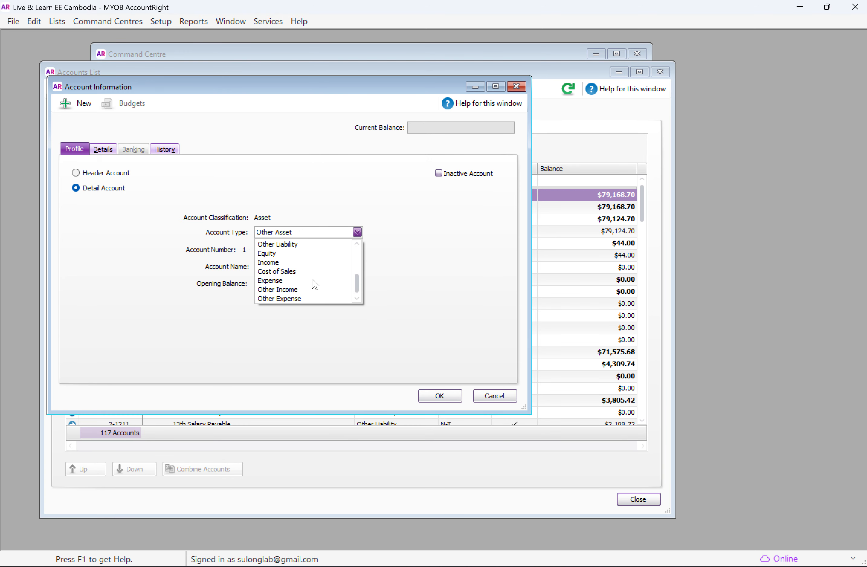
pyautogui.scroll(1, 315, 284)
pyautogui.scroll(2, 315, 283)
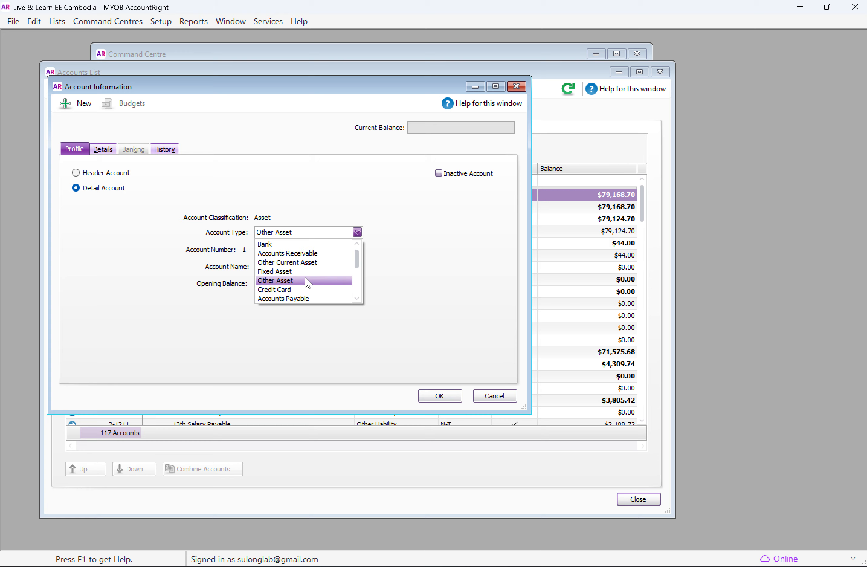
pyautogui.scroll(-3, 307, 281)
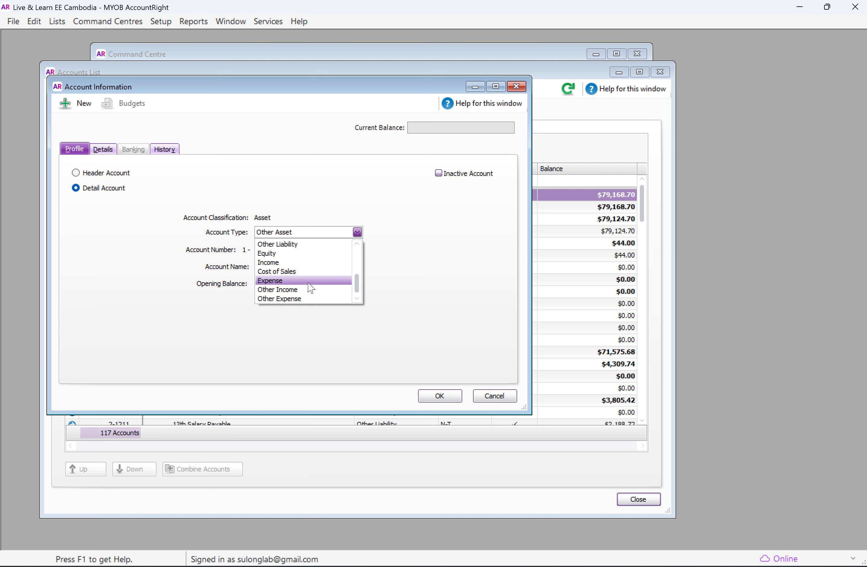
pyautogui.click(308, 283)
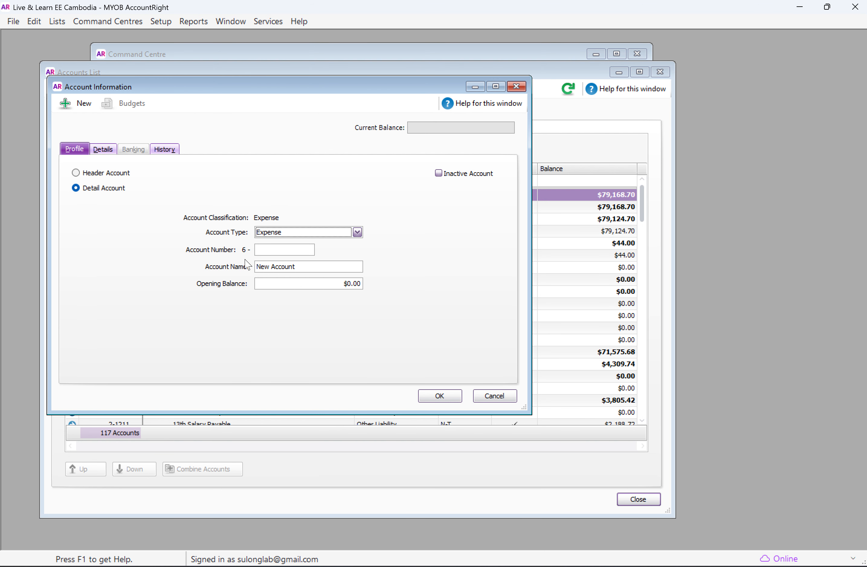
# Step: Examine the new account's number and name fields and its description and tax code details
pyautogui.click(283, 249)
pyautogui.click(309, 265)
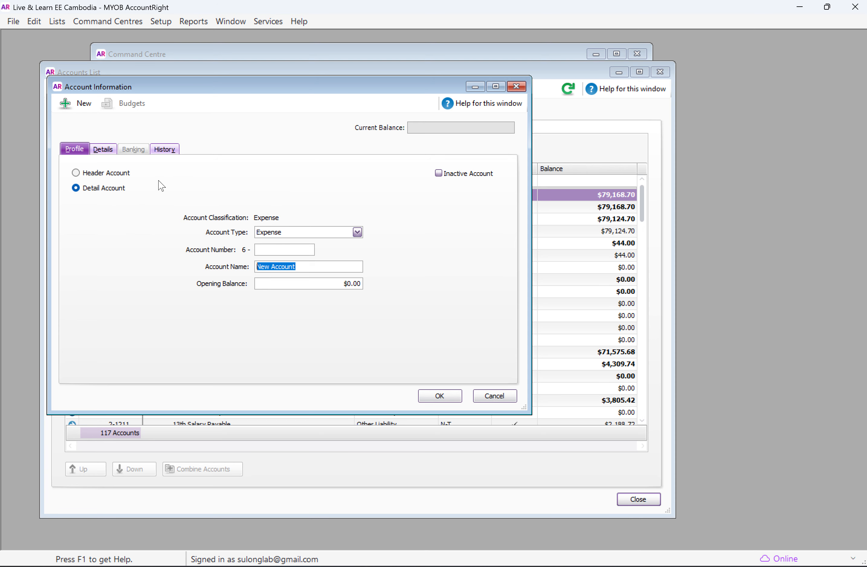
pyautogui.click(111, 152)
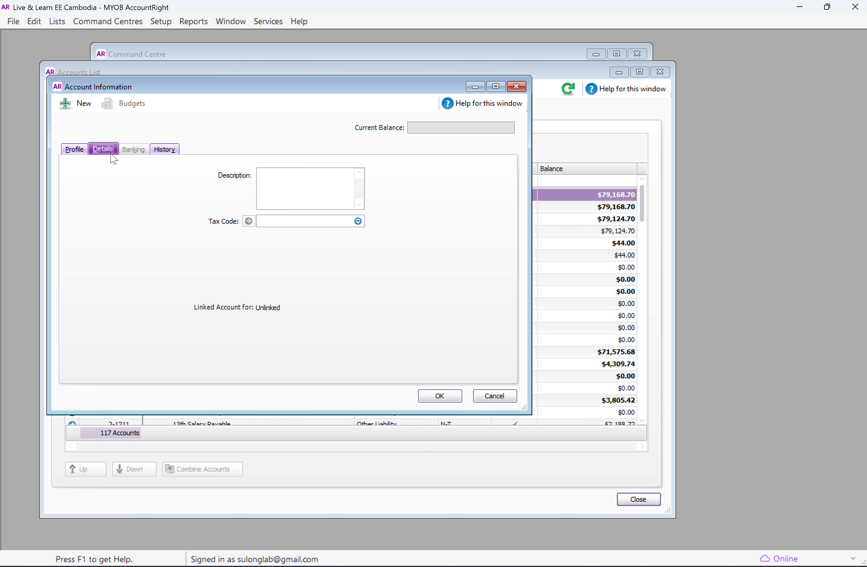
pyautogui.click(305, 182)
pyautogui.click(77, 149)
pyautogui.click(296, 251)
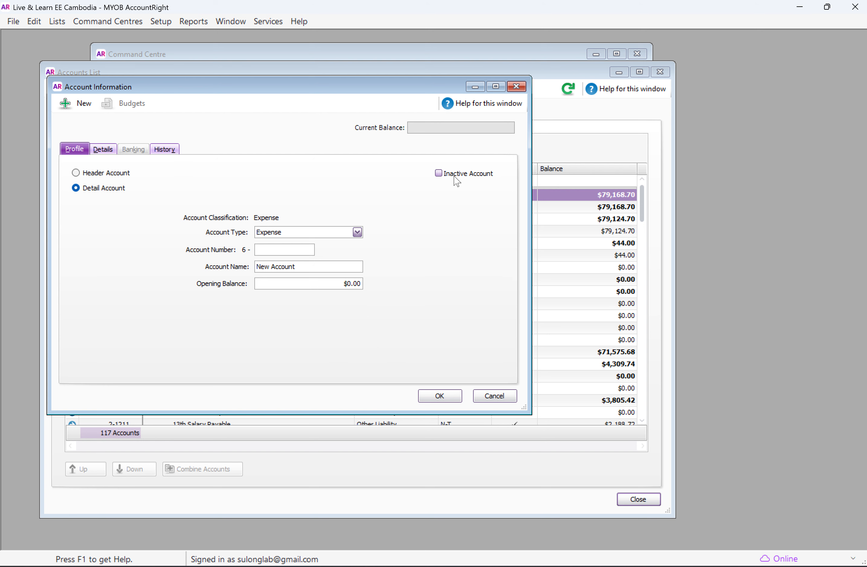
# Step: Mark the new account as inactive, and cancel its creation
pyautogui.click(438, 173)
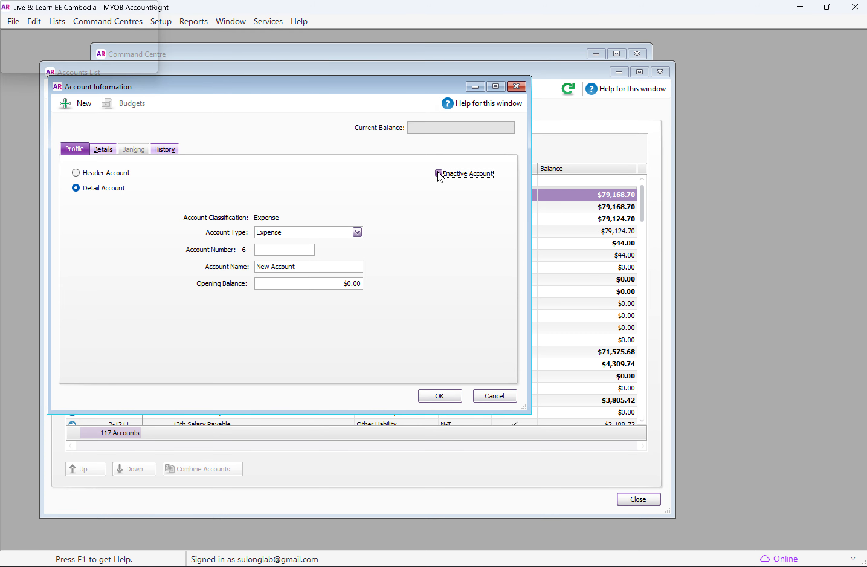
pyautogui.press('Return')
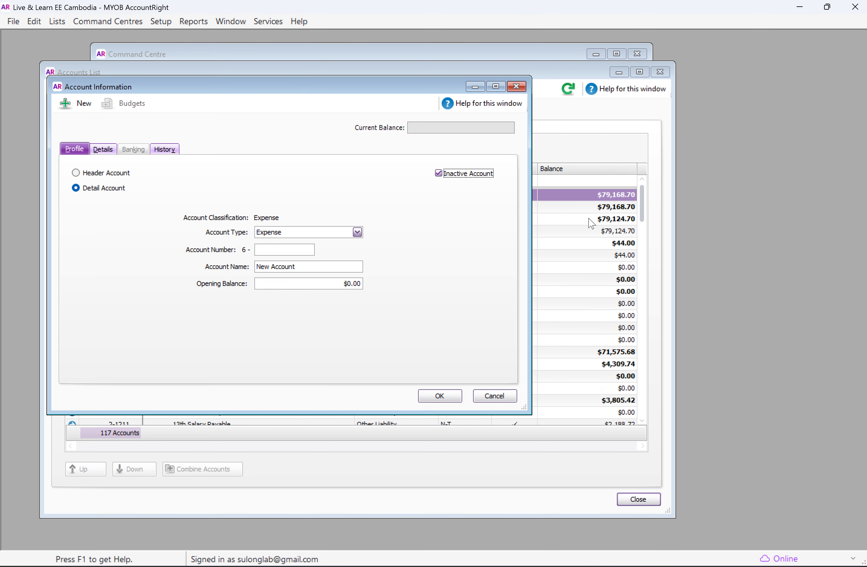
pyautogui.click(504, 395)
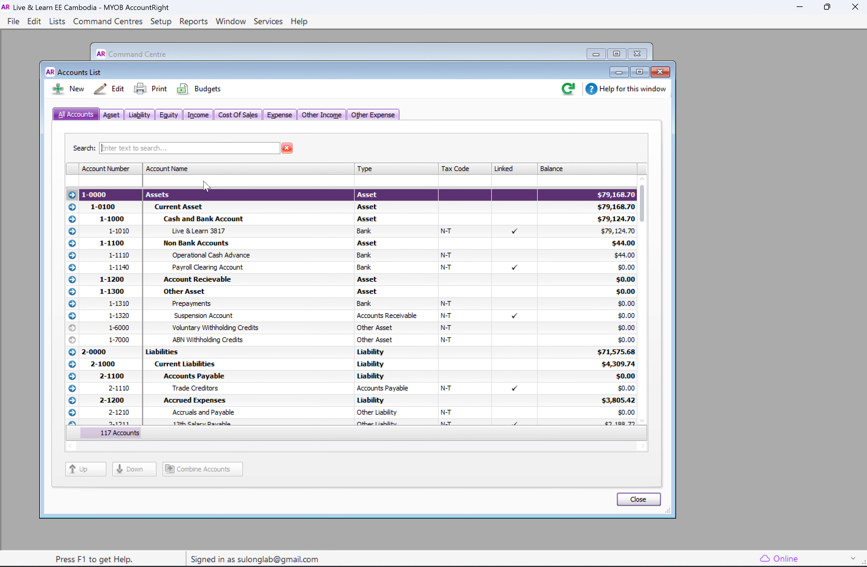
# Step: View the account information of the bank account under Cash and Bank Account, and close it without changes
pyautogui.click(209, 231)
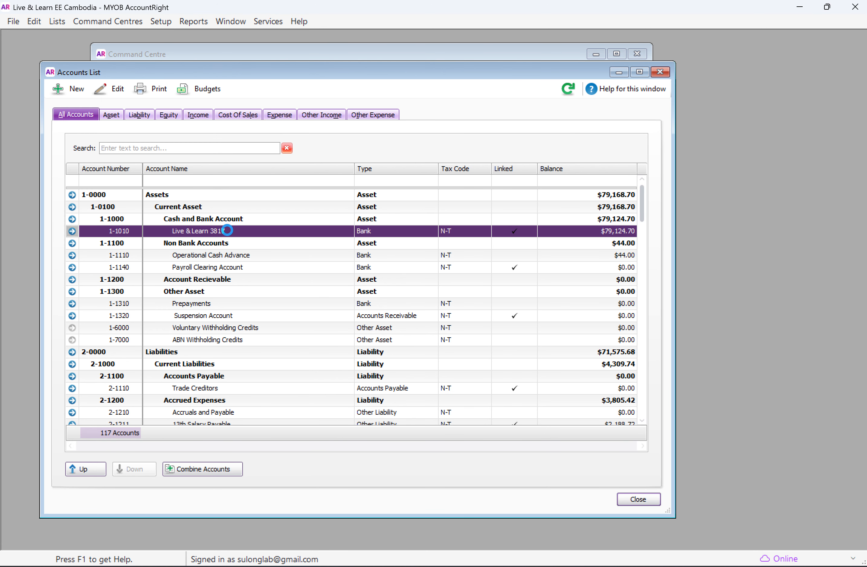
pyautogui.doubleClick(358, 230)
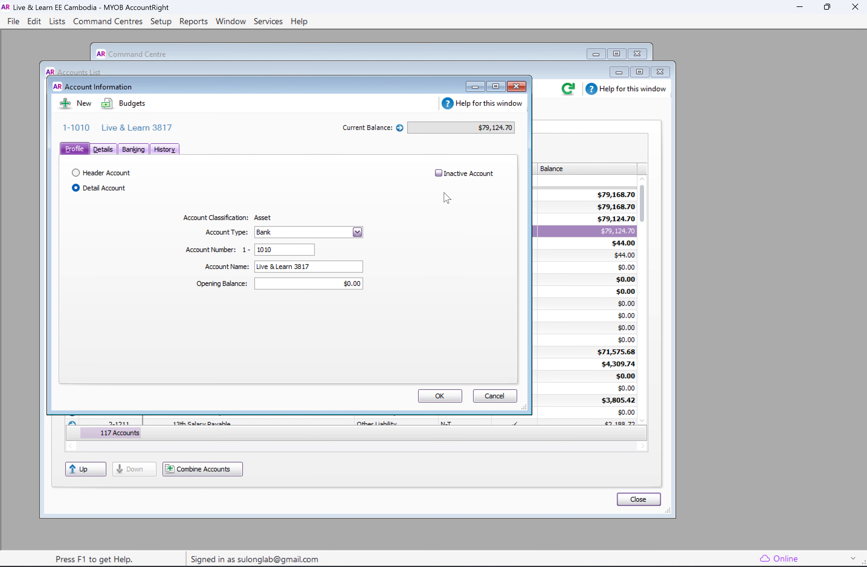
pyautogui.click(501, 396)
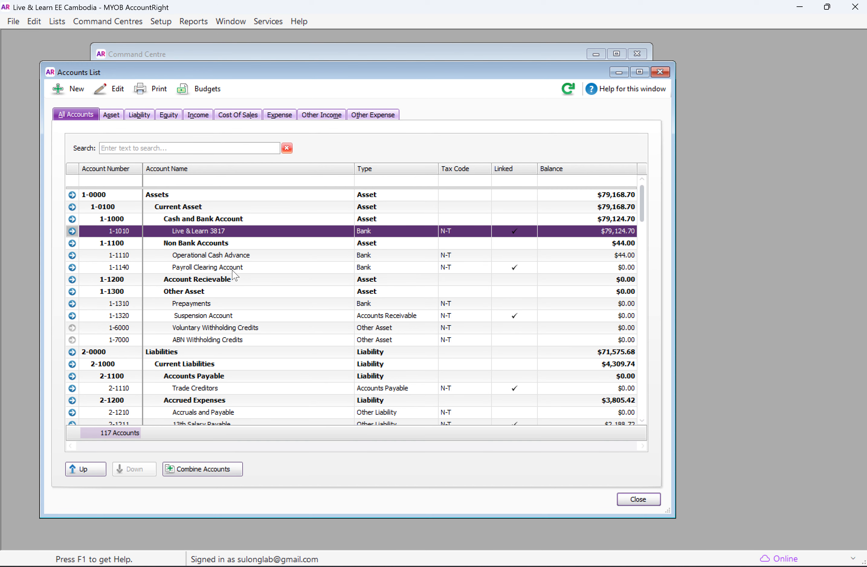
# Step: Examine how the expense accounts are grouped under their headers, selecting Country Manager and Computer Equipments in the list
pyautogui.scroll(-15, 233, 274)
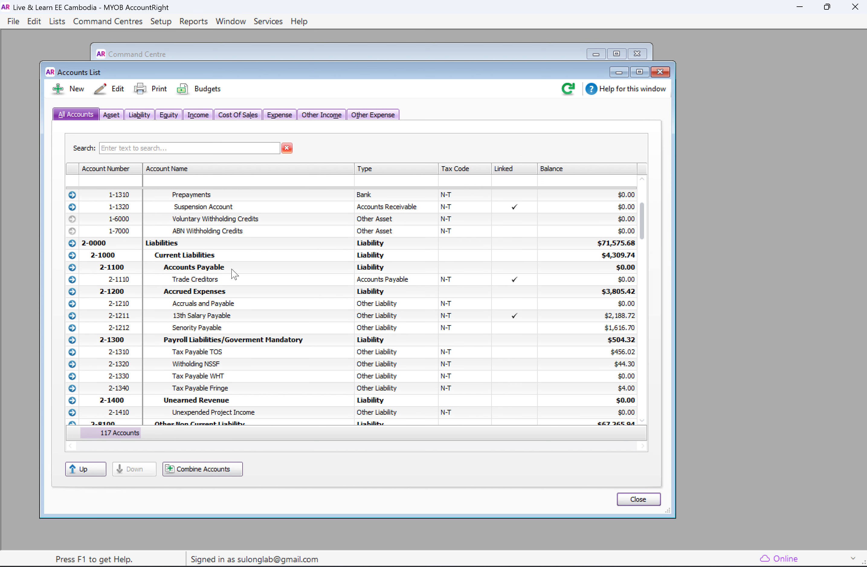
pyautogui.scroll(-7, 233, 273)
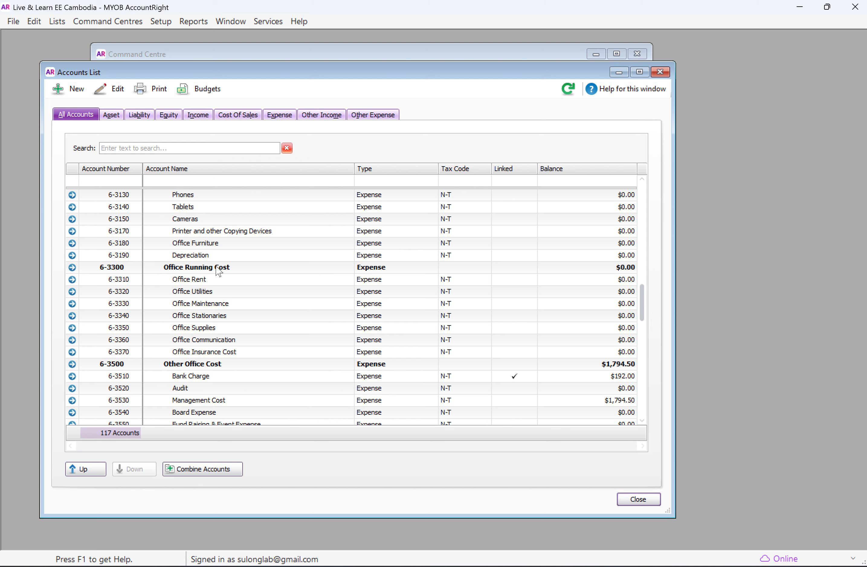
pyautogui.scroll(3, 219, 269)
pyautogui.scroll(2, 219, 269)
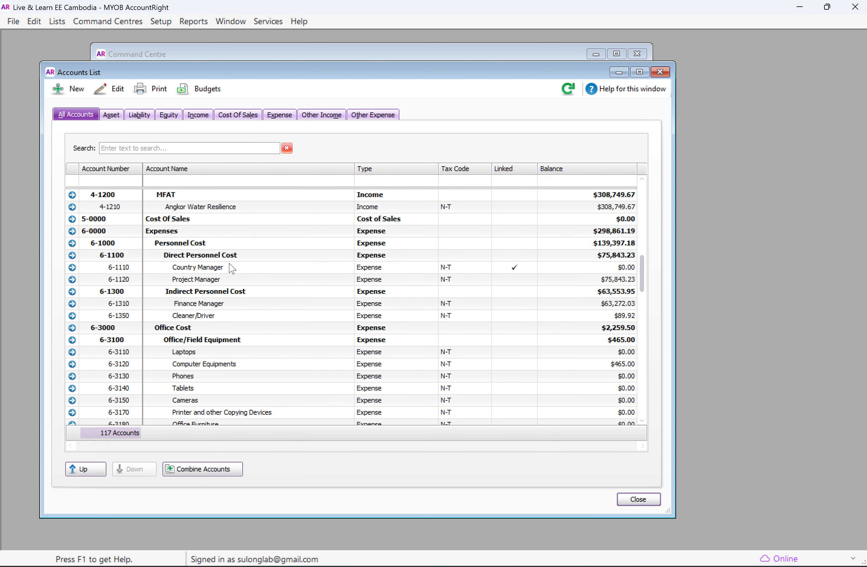
pyautogui.scroll(1, 245, 247)
pyautogui.scroll(-3, 249, 250)
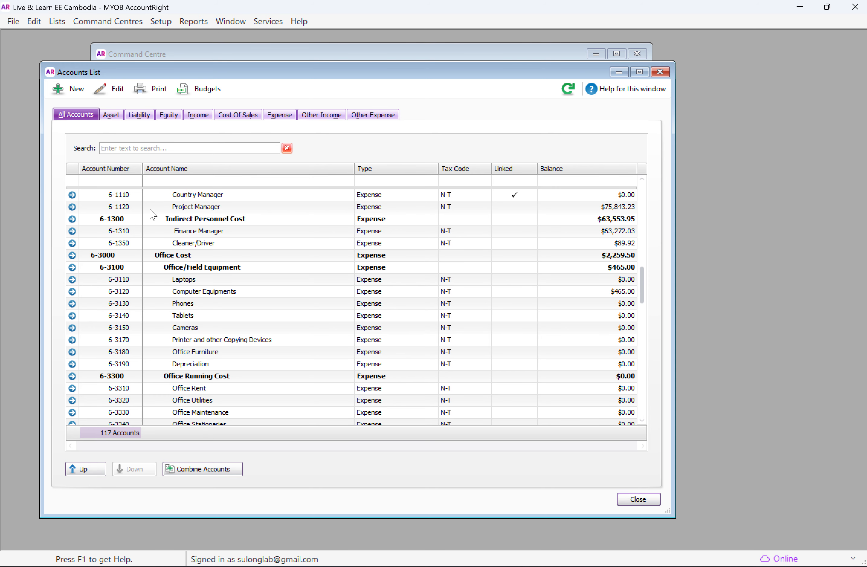
pyautogui.scroll(1, 169, 221)
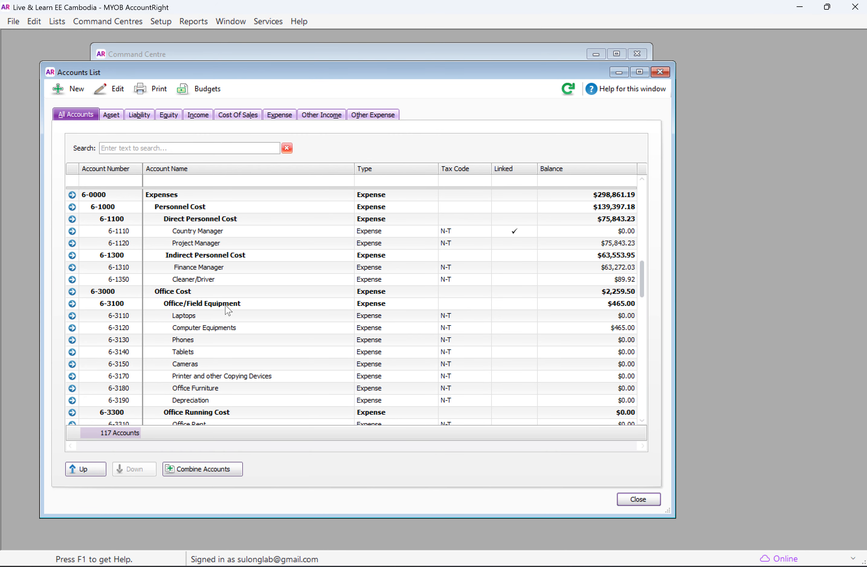
pyautogui.scroll(-6, 230, 307)
pyautogui.scroll(-3, 243, 306)
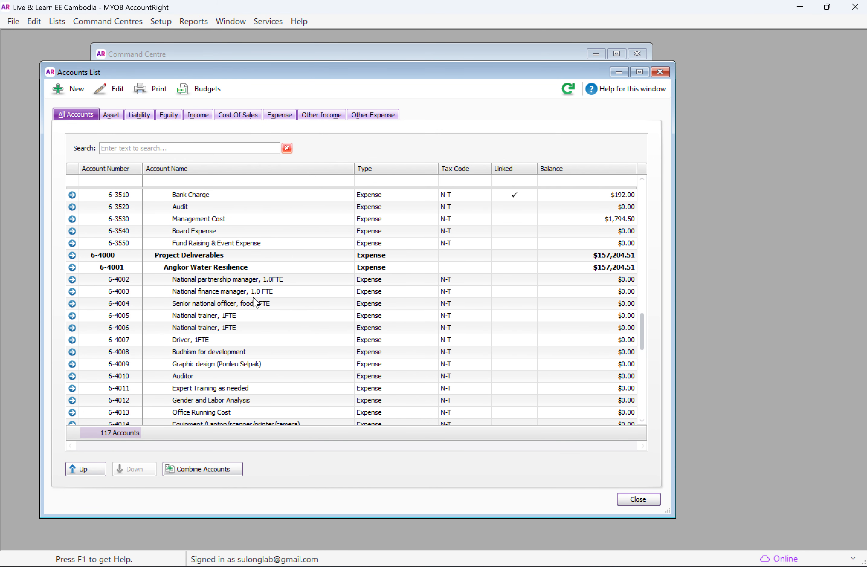
pyautogui.scroll(6, 254, 300)
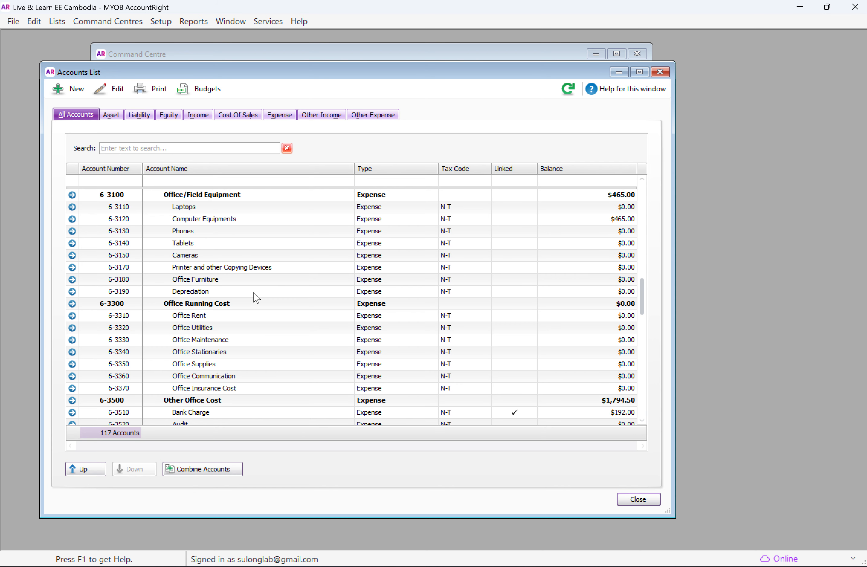
pyautogui.scroll(3, 257, 297)
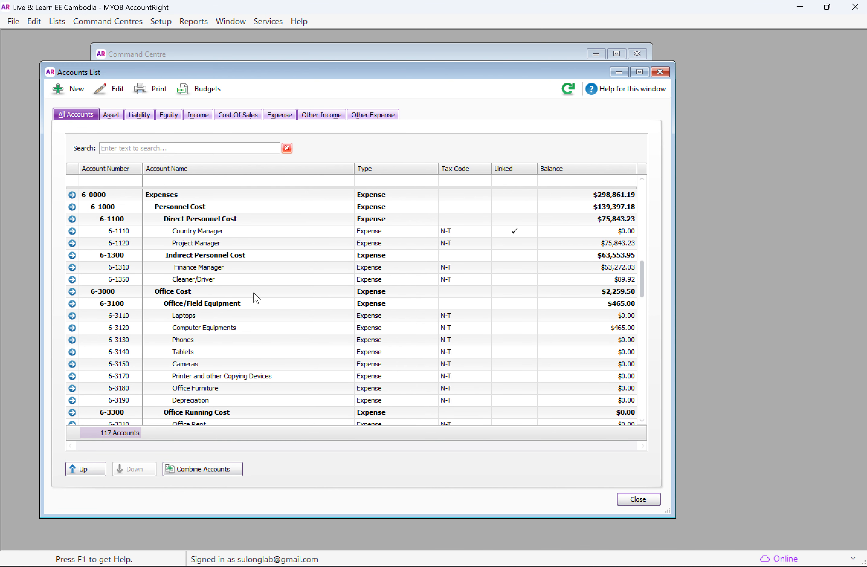
pyautogui.click(191, 231)
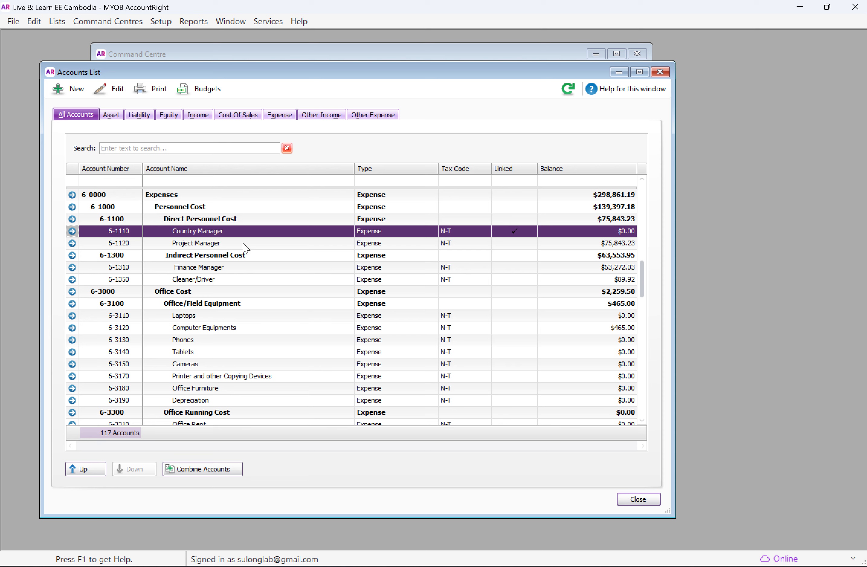
pyautogui.click(236, 331)
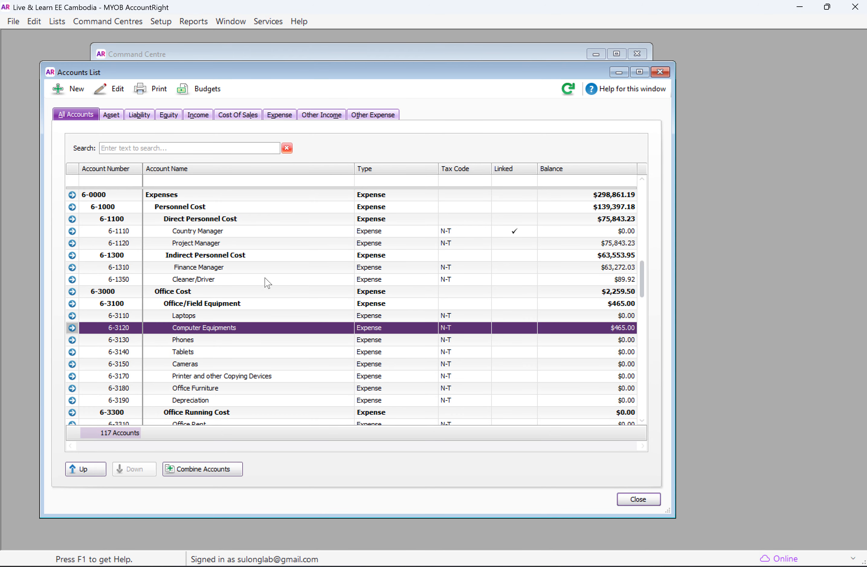
# Step: Examine how the expense accounts are nested, going from the Expenses header through Personnel Cost and Direct Personnel Cost to Country Manager
pyautogui.scroll(1, 192, 284)
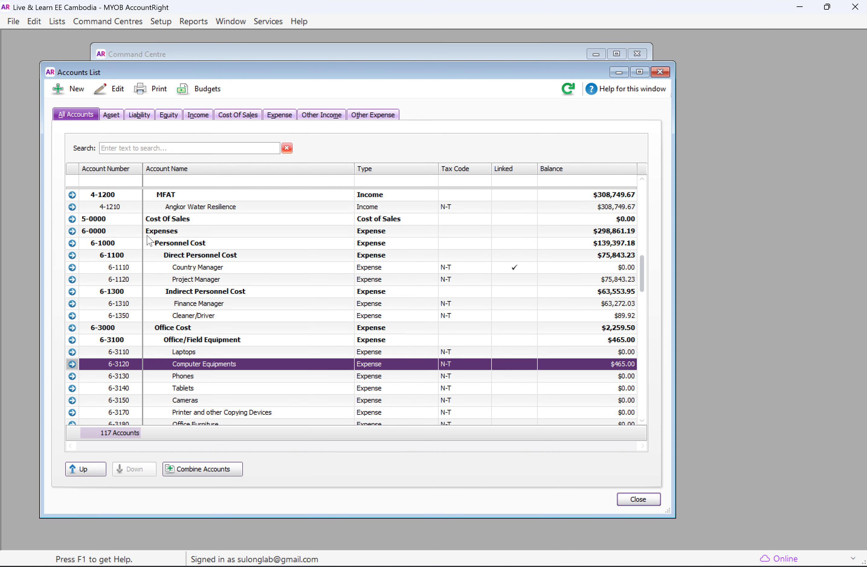
pyautogui.click(179, 231)
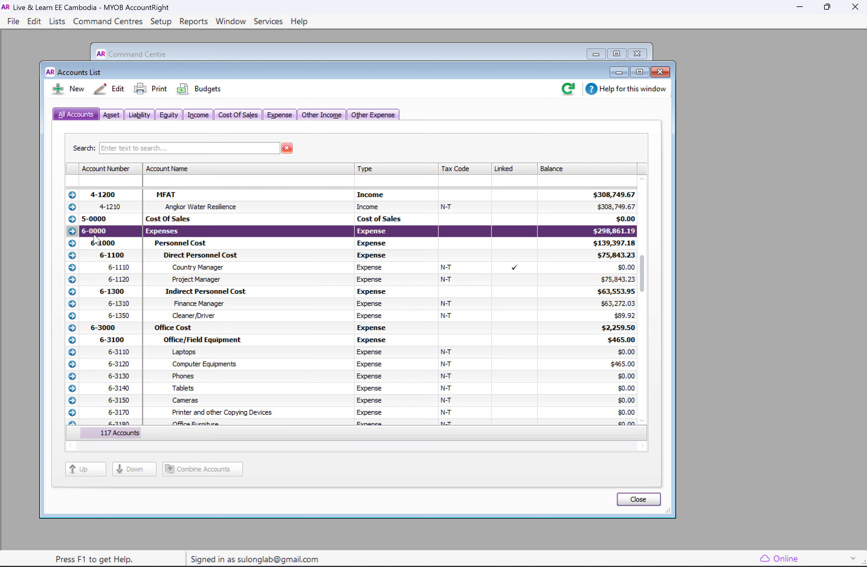
pyautogui.click(107, 246)
pyautogui.click(118, 256)
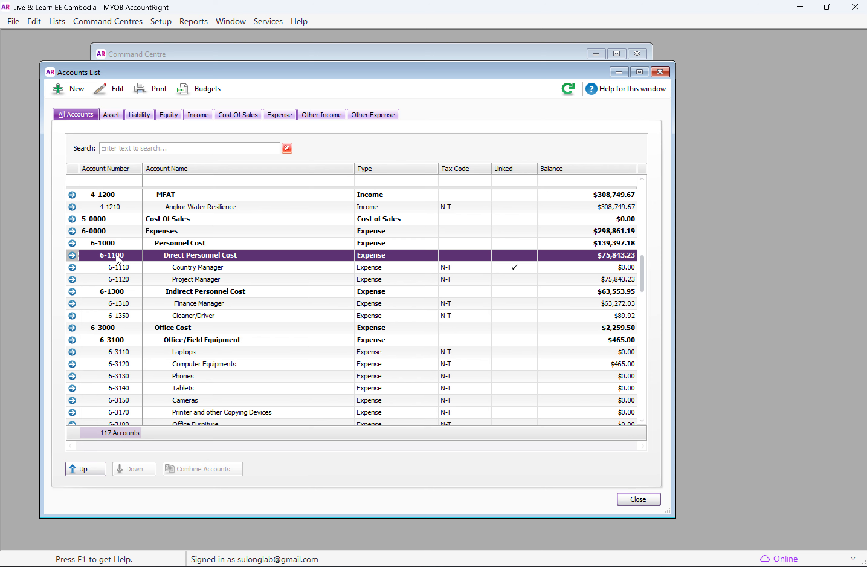
pyautogui.click(128, 269)
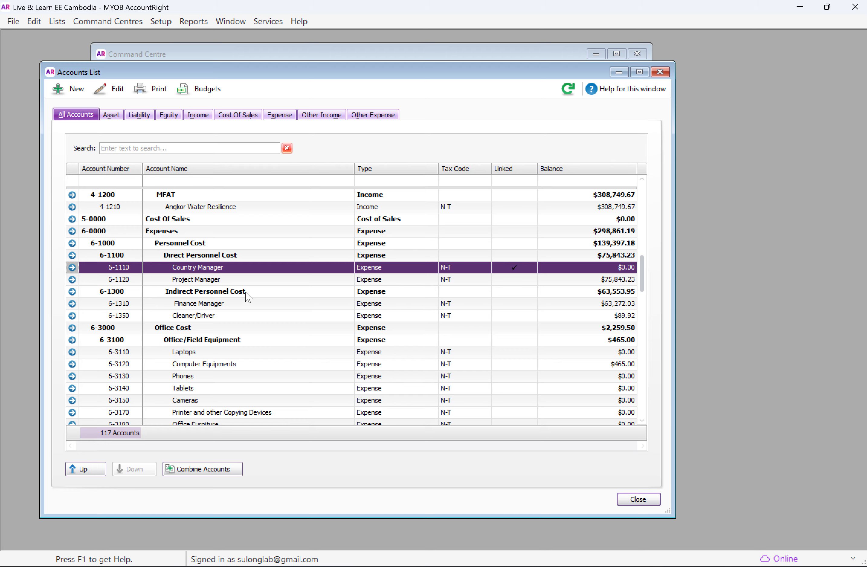
pyautogui.click(157, 234)
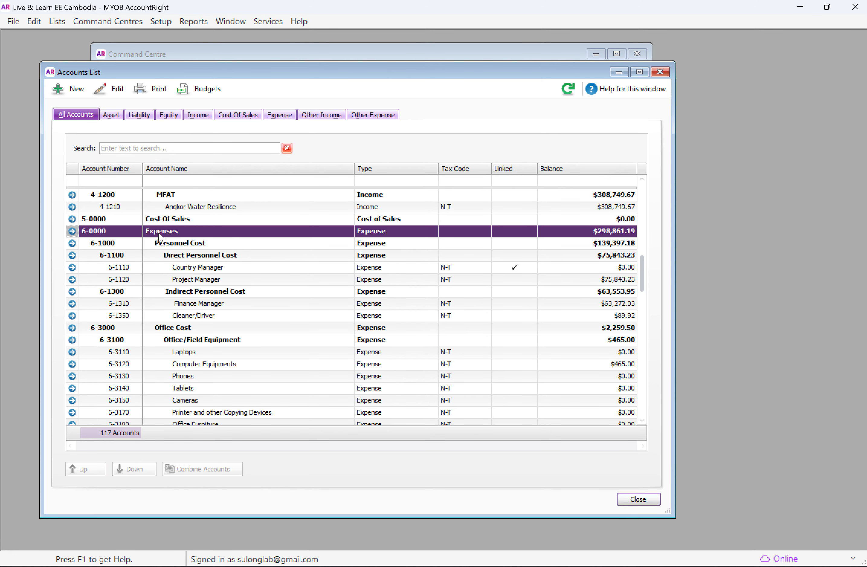
pyautogui.click(206, 246)
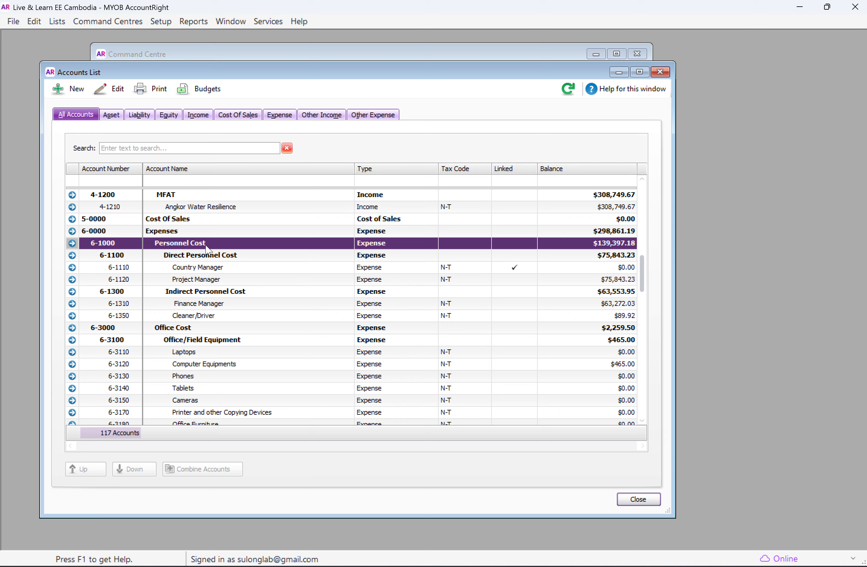
pyautogui.click(229, 256)
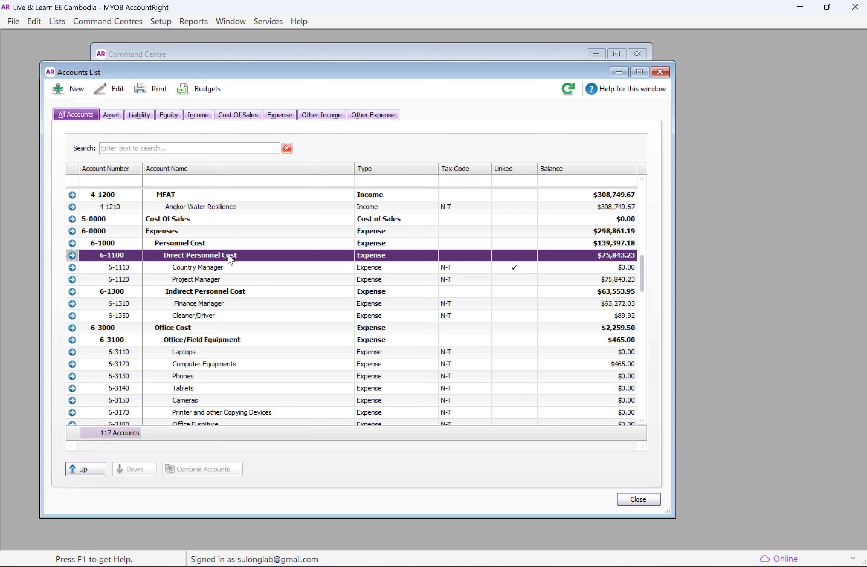
# Step: Move the Country Manager account up two levels in the accounts list
pyautogui.click(229, 268)
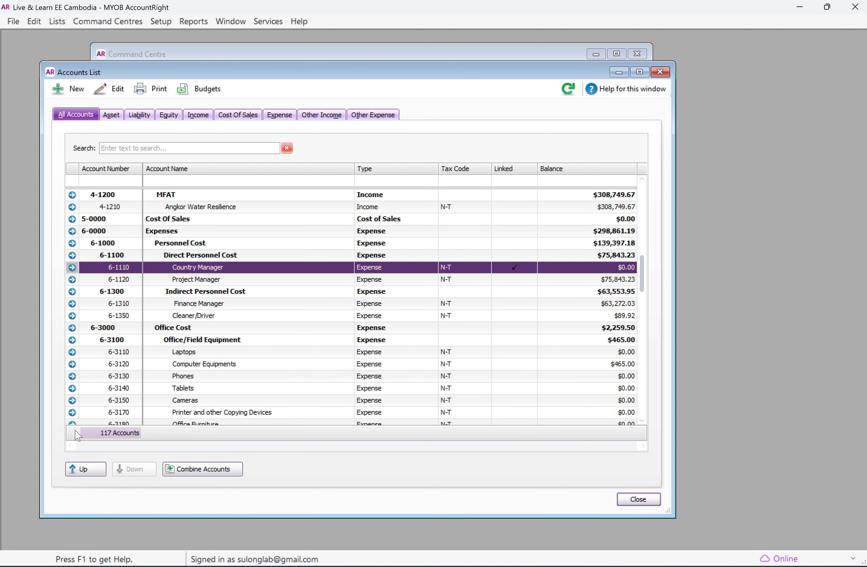
pyautogui.click(86, 468)
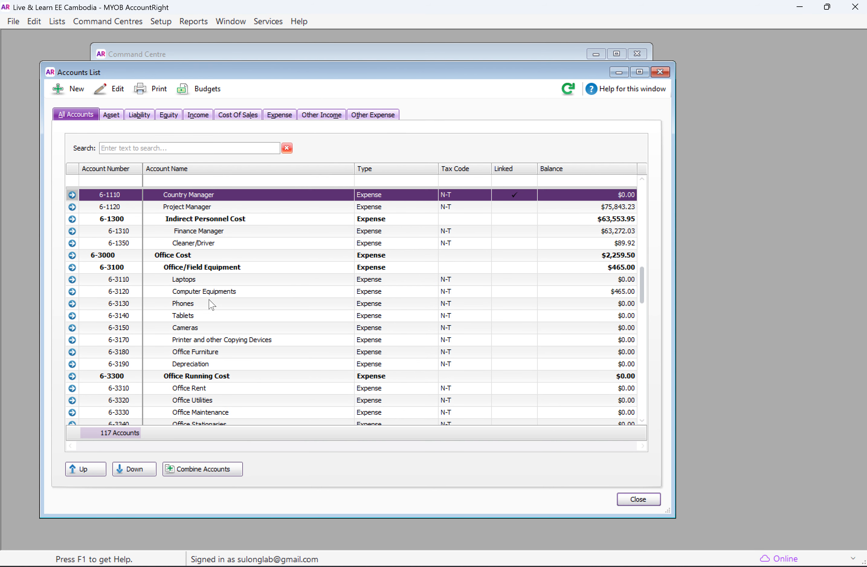
pyautogui.scroll(3, 212, 304)
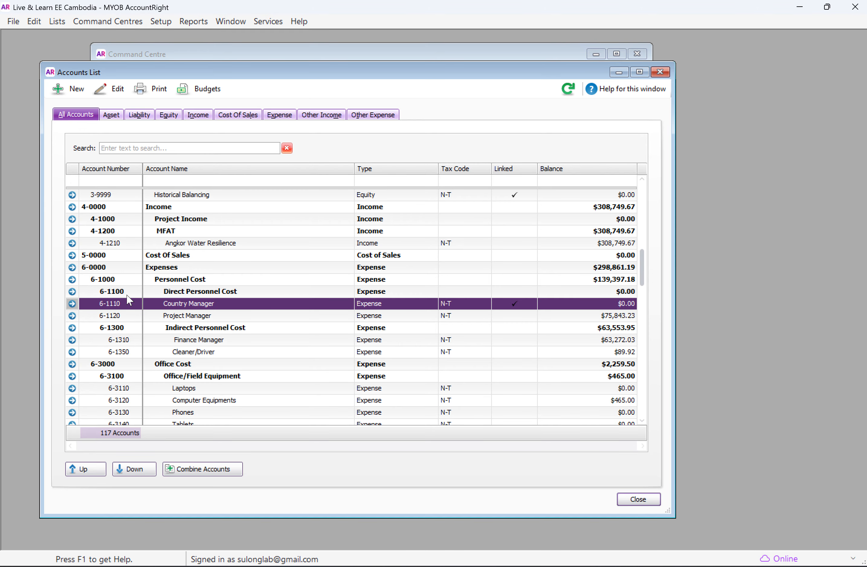
pyautogui.click(92, 469)
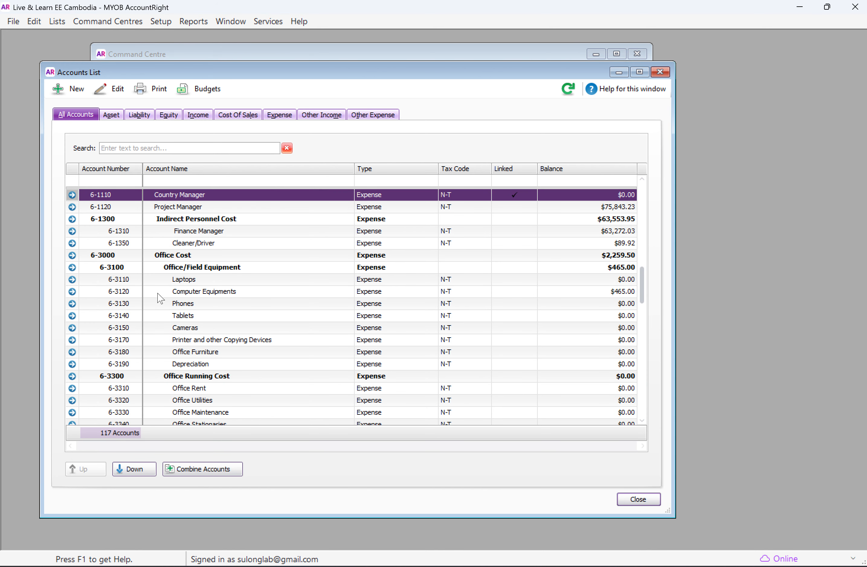
pyautogui.scroll(2, 162, 302)
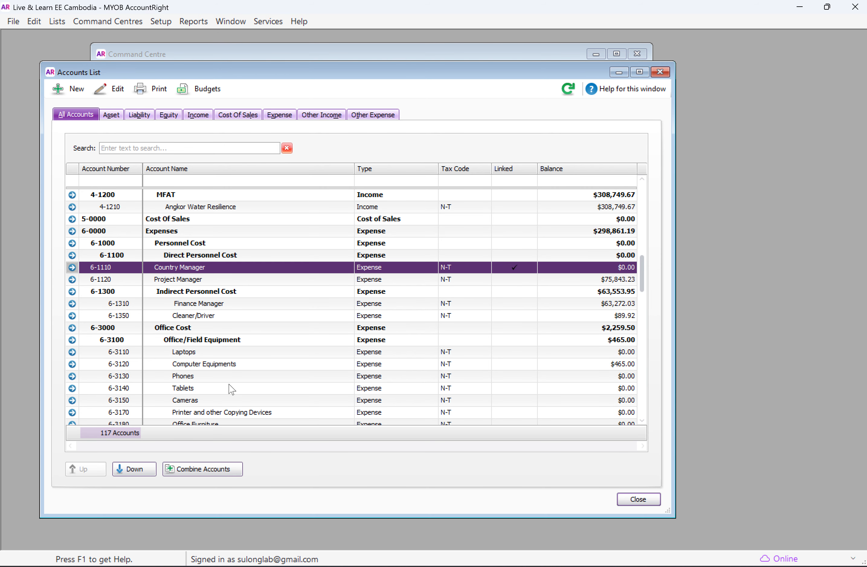
# Step: Move the Country Manager and Project Manager accounts down two levels each, back under Direct Personnel Cost
pyautogui.click(143, 470)
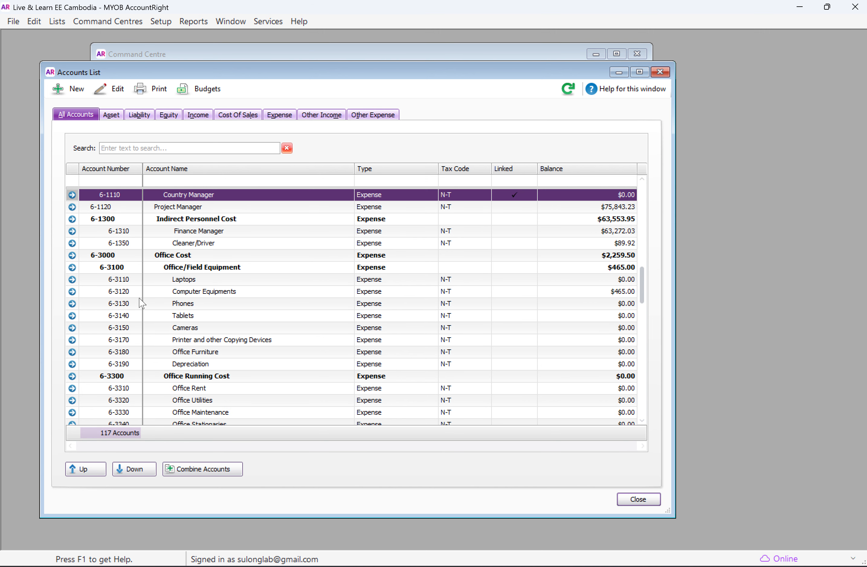
pyautogui.click(135, 468)
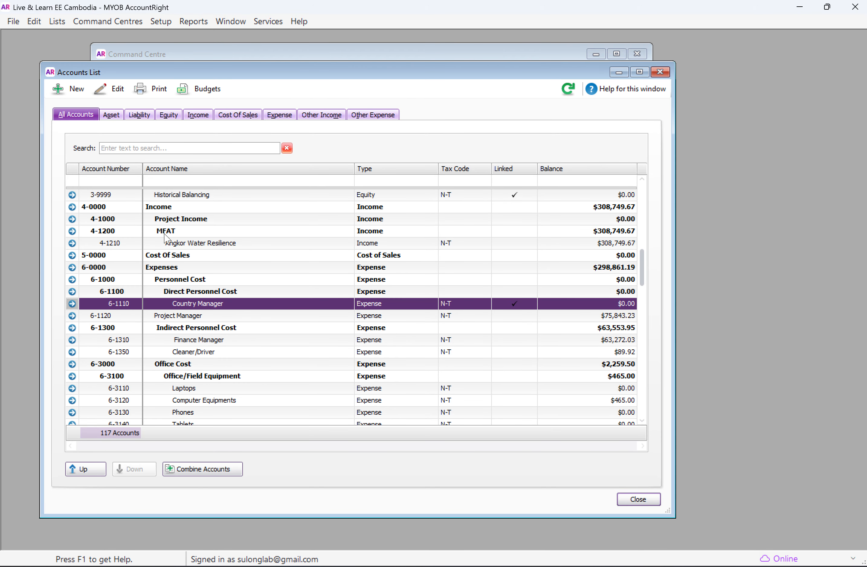
pyautogui.click(181, 316)
pyautogui.click(133, 470)
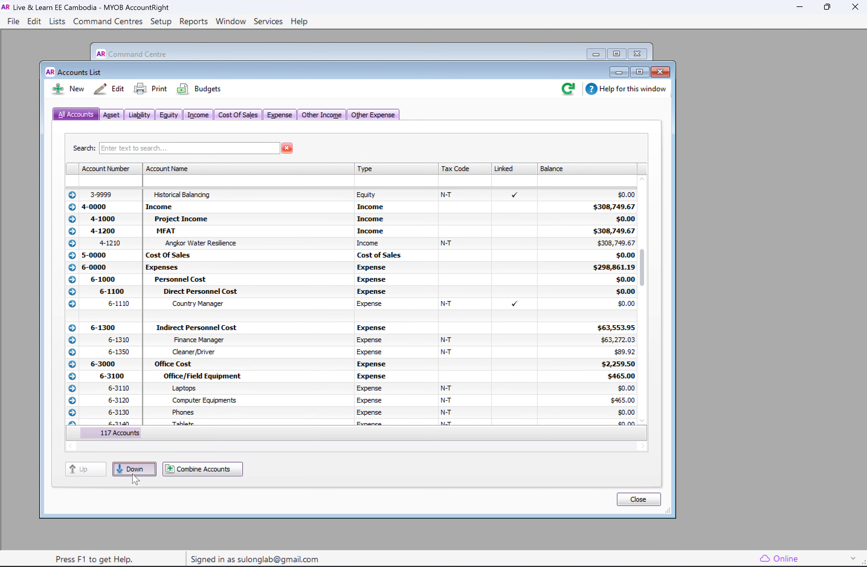
pyautogui.click(134, 472)
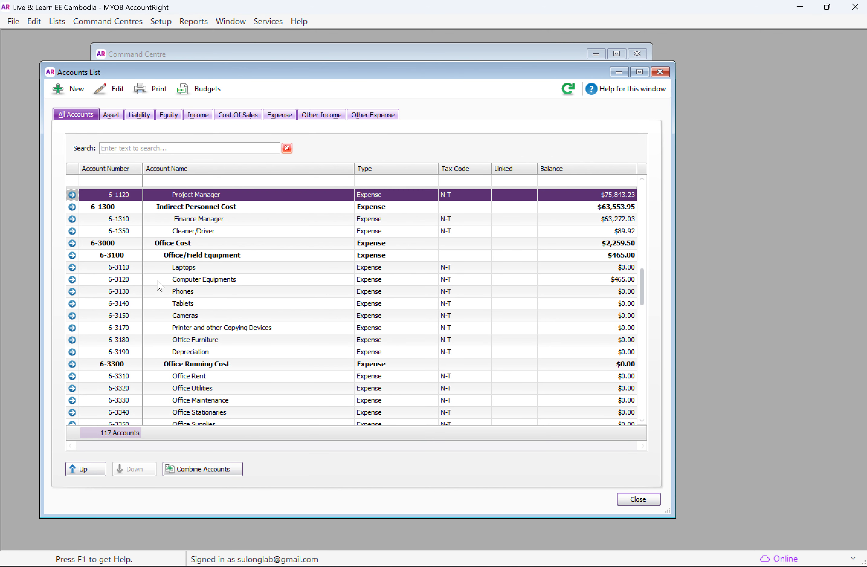
pyautogui.scroll(3, 206, 390)
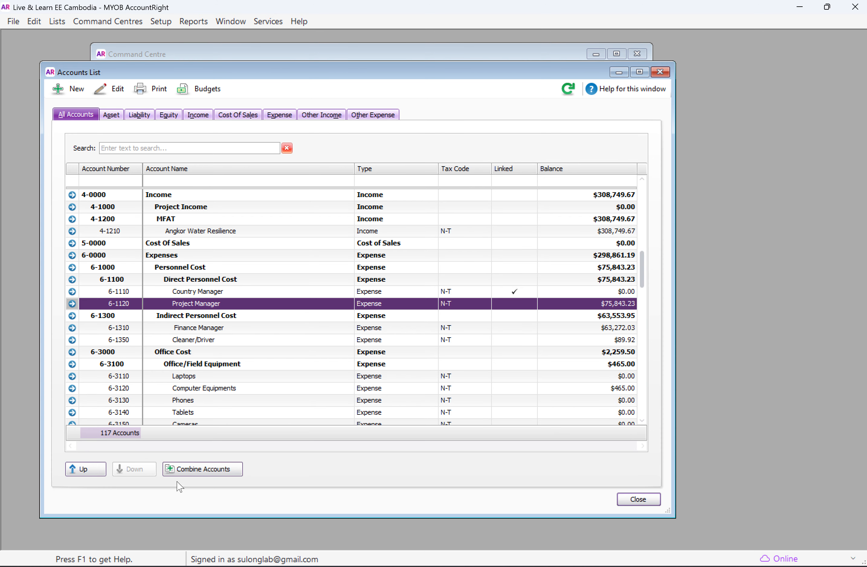
# Step: Open Combine Accounts for the Project Manager account and examine the secondary and primary account fields, keeping the accounts list in view
pyautogui.click(210, 473)
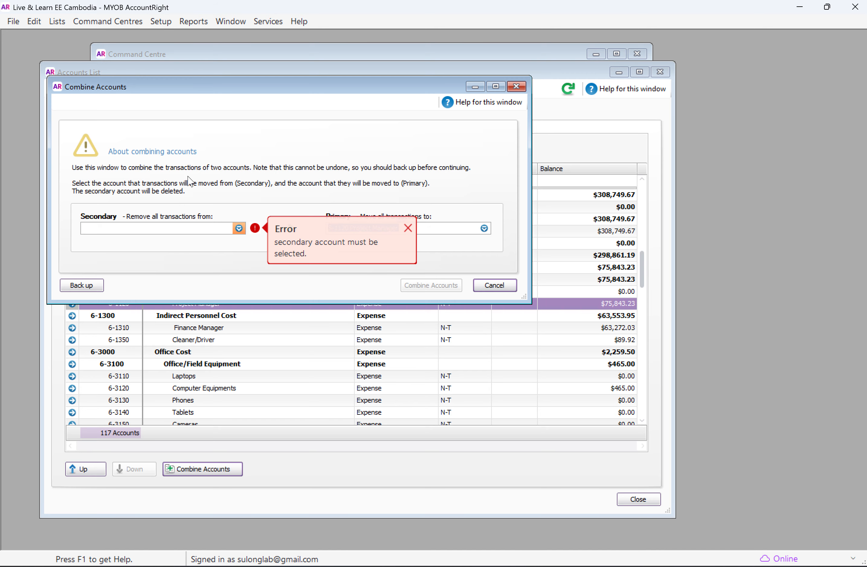
pyautogui.moveTo(356, 87); pyautogui.dragTo(486, 88)
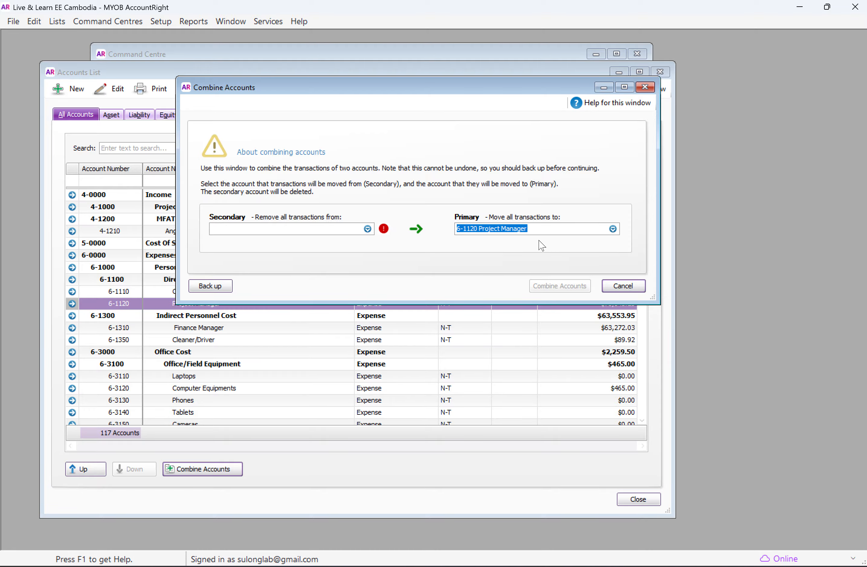
pyautogui.click(308, 225)
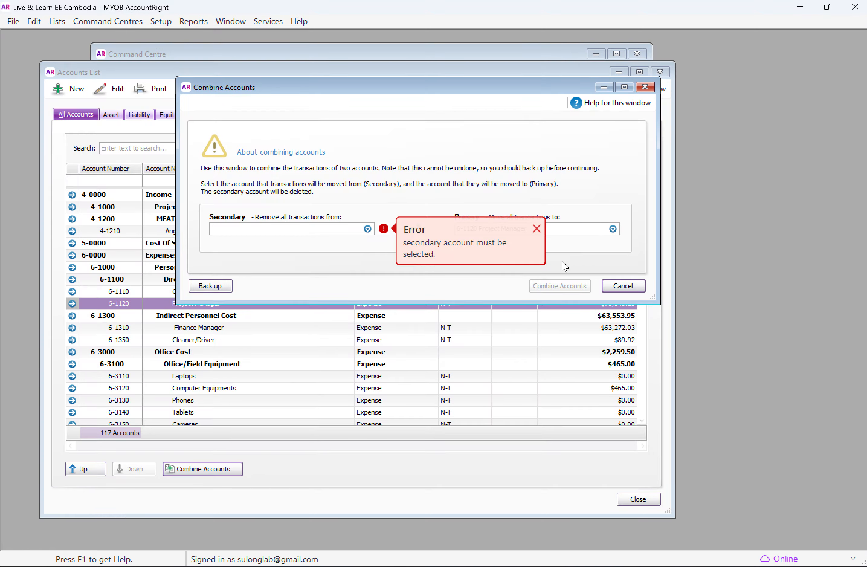
pyautogui.moveTo(484, 87); pyautogui.dragTo(598, 61)
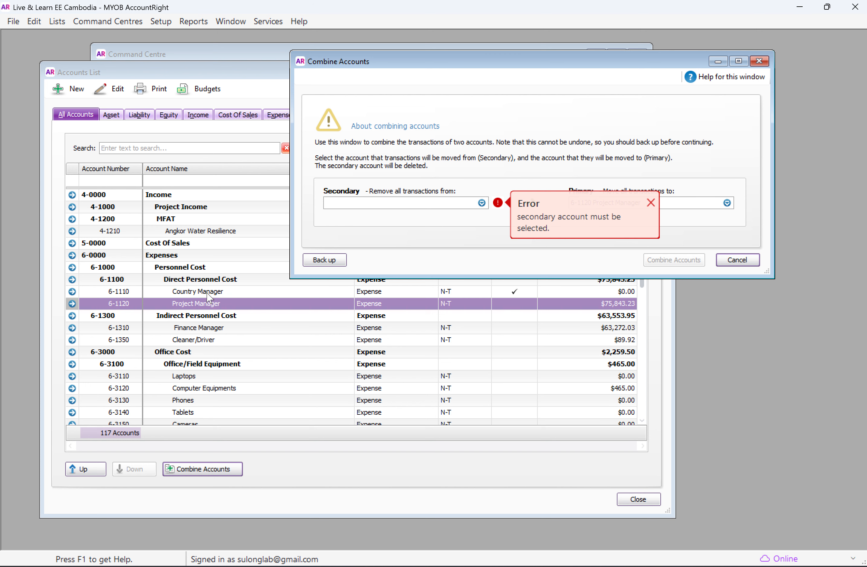
# Step: Compare the Country Manager and Project Manager accounts in the list, and cancel combining accounts
pyautogui.click(216, 292)
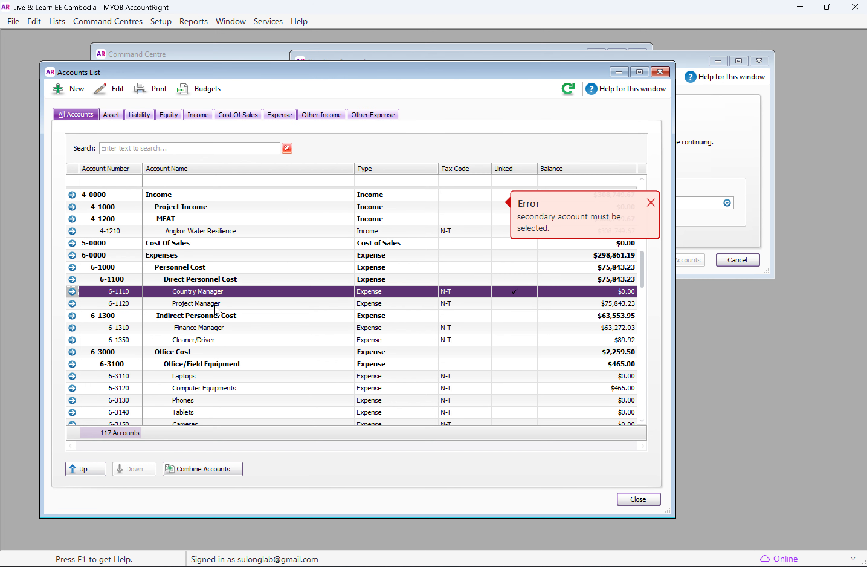
pyautogui.click(217, 304)
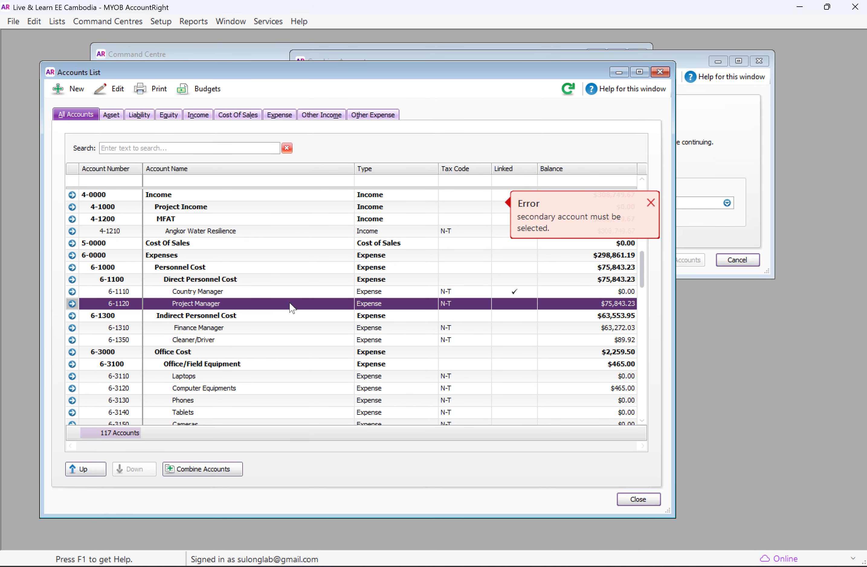
pyautogui.click(254, 293)
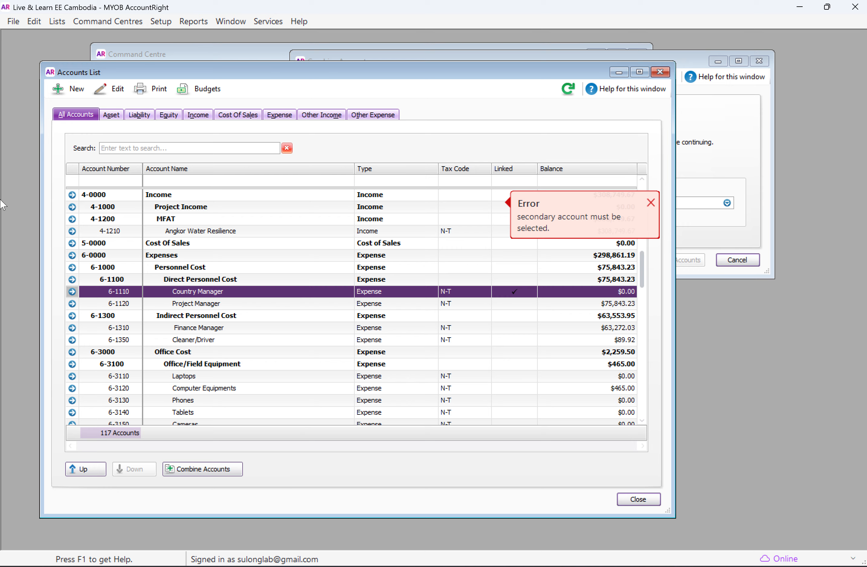
pyautogui.click(190, 305)
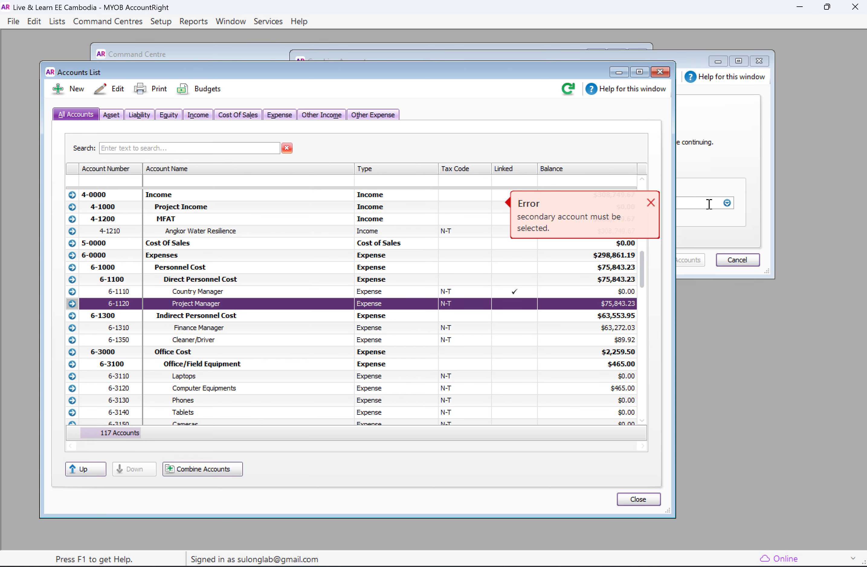
pyautogui.click(736, 260)
pyautogui.click(736, 260)
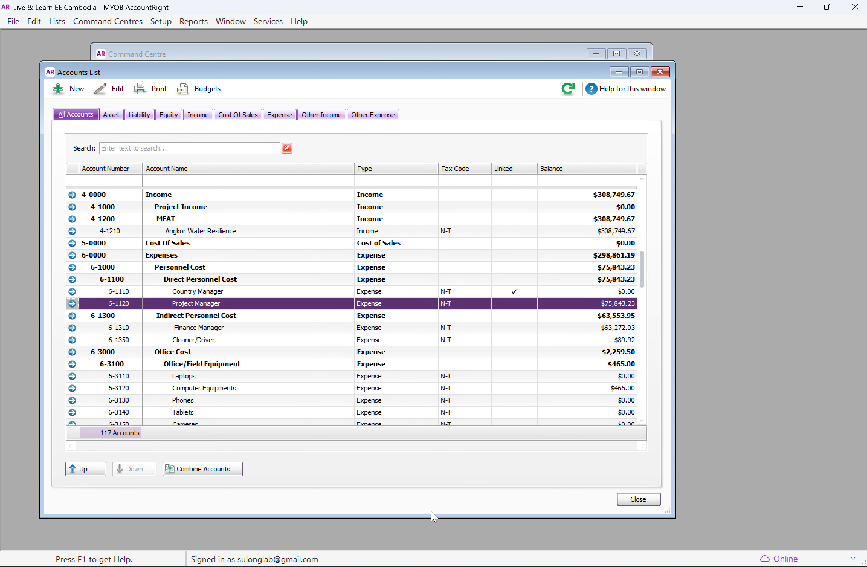
# Step: Switch to the MYOB web dashboard in Chrome and open Categories (Chart of accounts) from Accounting
pyautogui.moveTo(348, 564)
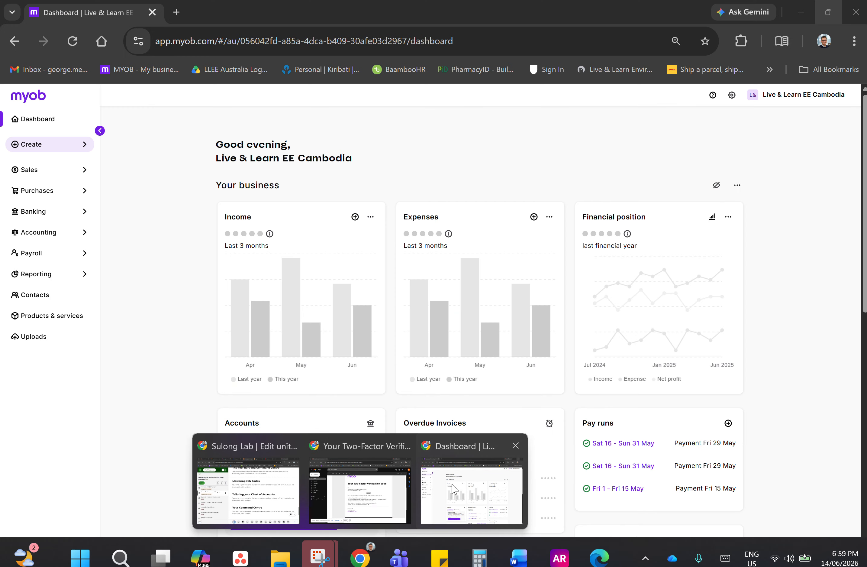
pyautogui.click(455, 489)
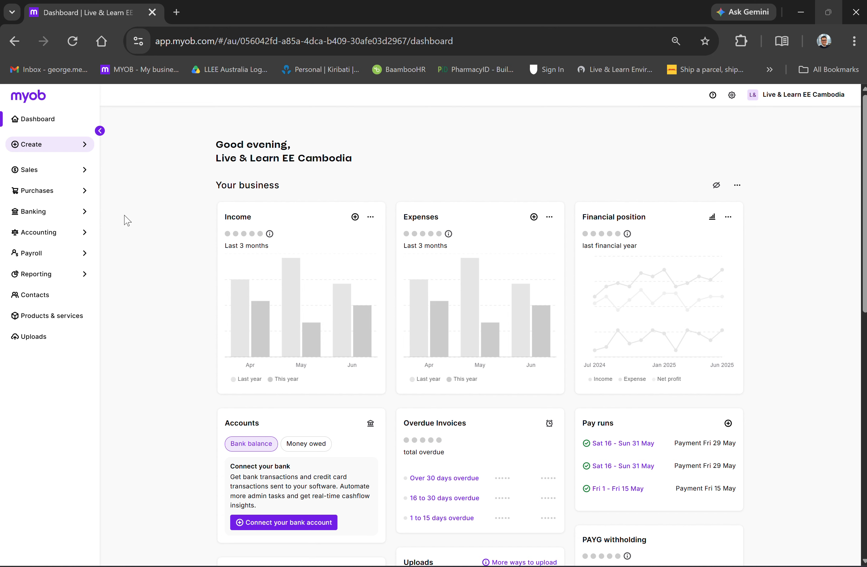
pyautogui.click(35, 238)
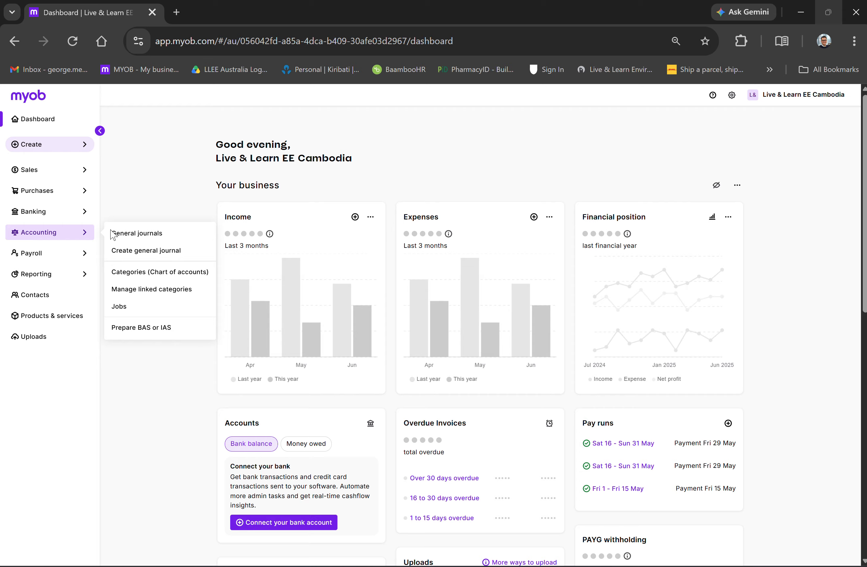
pyautogui.click(167, 273)
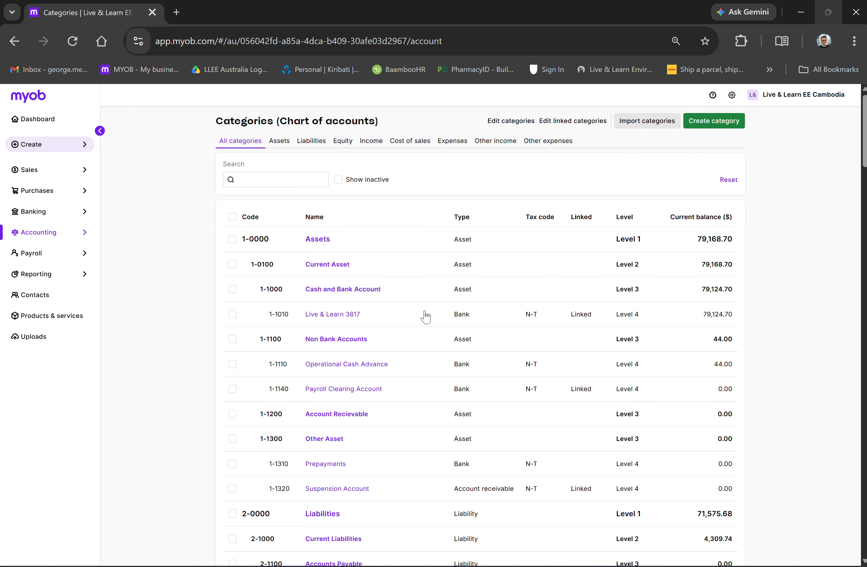
# Step: Select the bank account under Cash and Bank Account, glance at the AccountRight accounts list for comparison, and clear the selection
pyautogui.click(581, 314)
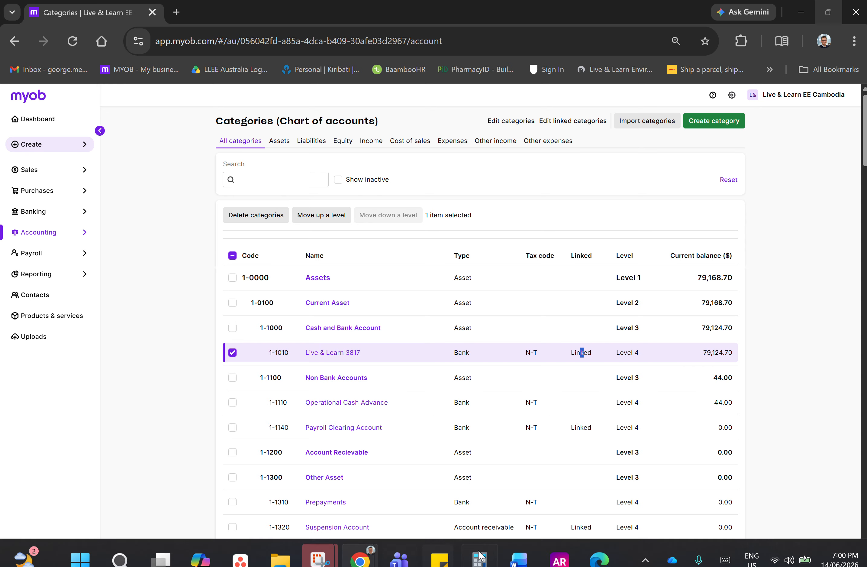
pyautogui.moveTo(556, 561)
pyautogui.click(550, 510)
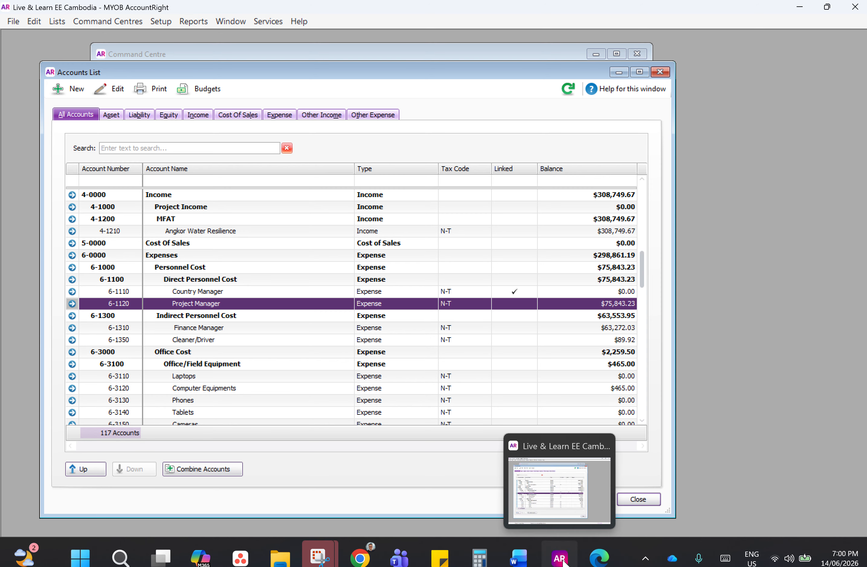
pyautogui.click(560, 558)
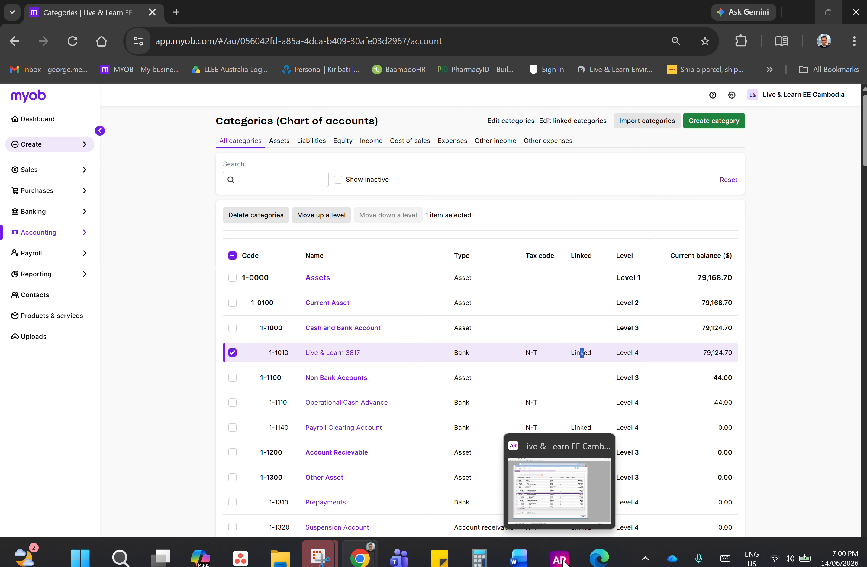
pyautogui.click(232, 353)
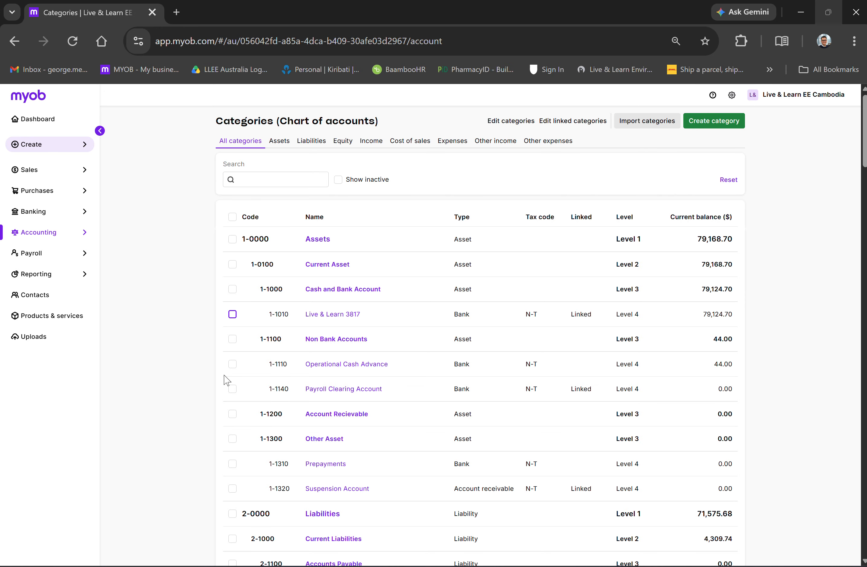
# Step: Move the bank account under Cash and Bank Account up a level and back down a level
pyautogui.click(232, 314)
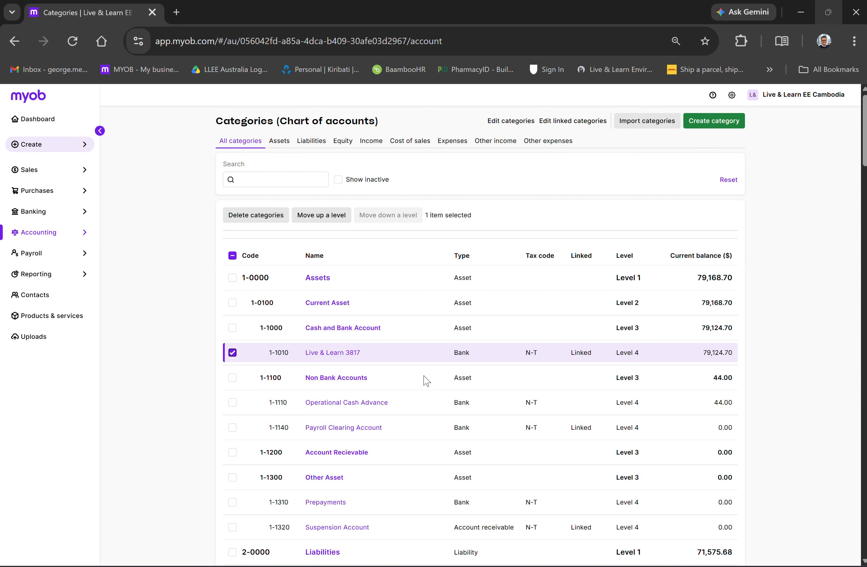
pyautogui.click(329, 224)
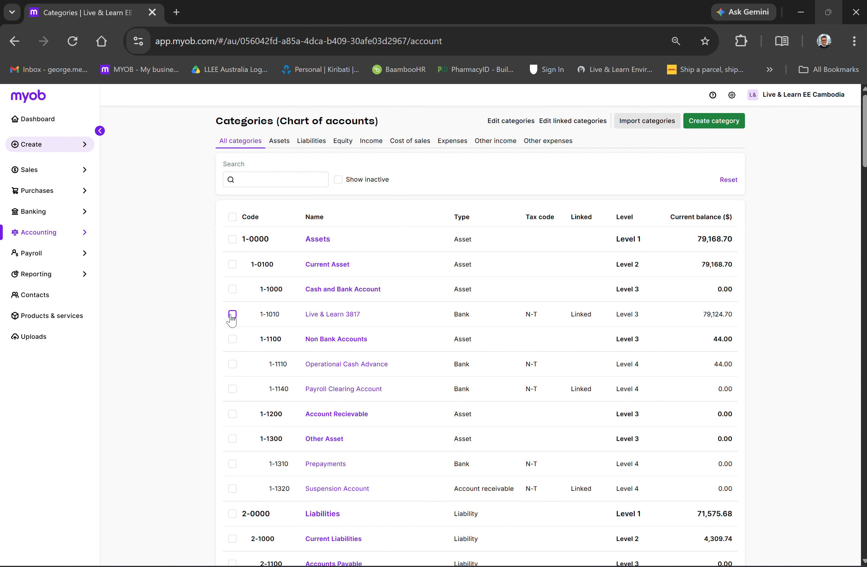
pyautogui.click(232, 314)
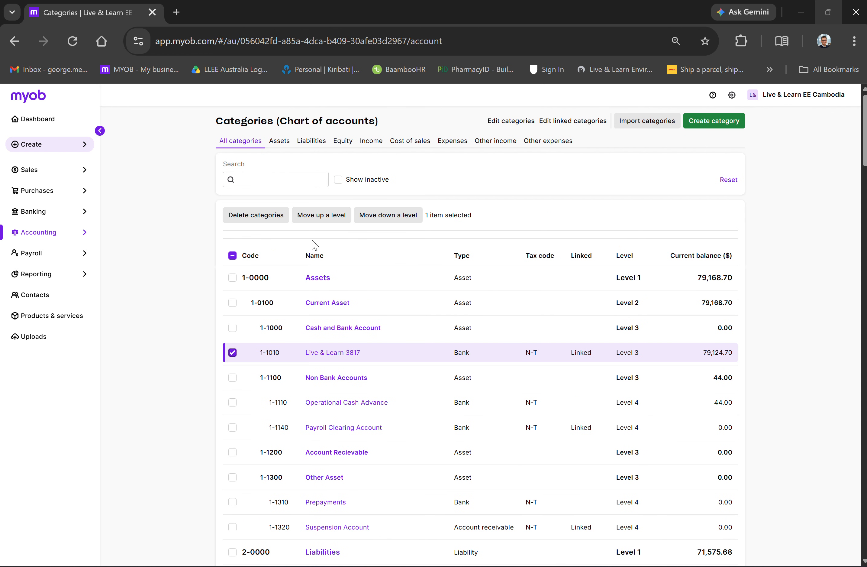
pyautogui.click(405, 217)
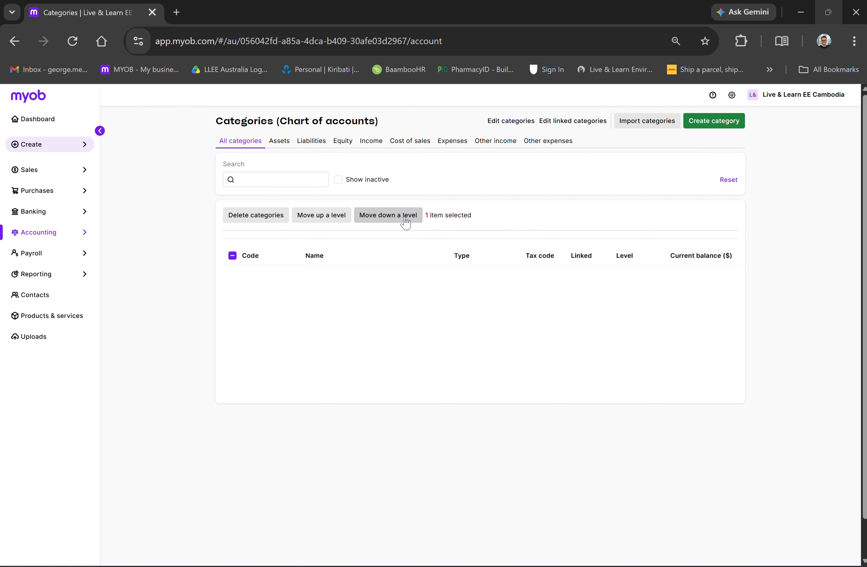